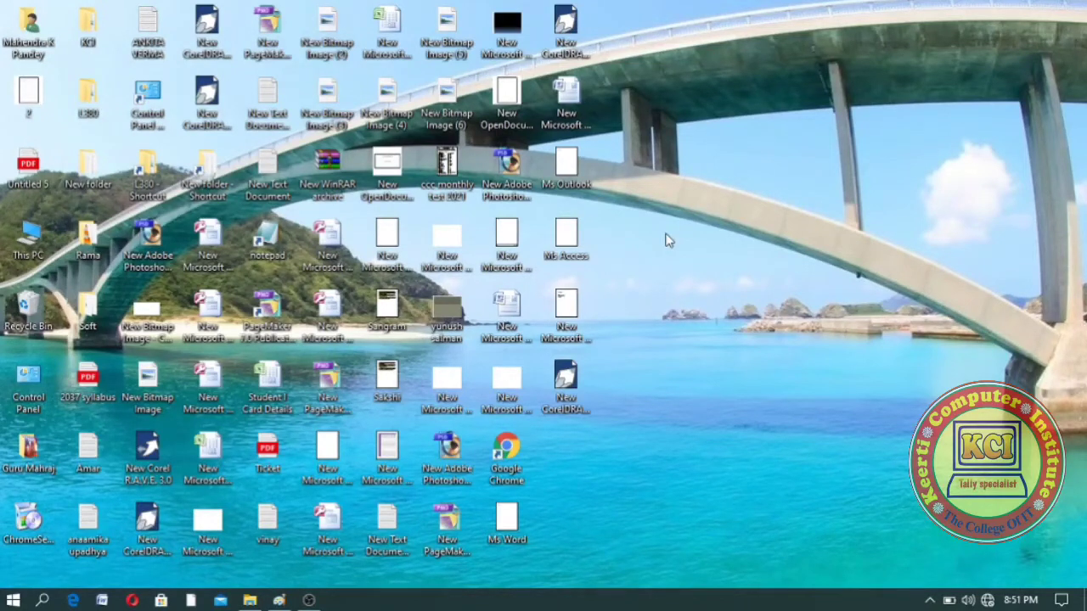
Switch to the open Paint window with the blank Untitled picture.
left_click(278, 601)
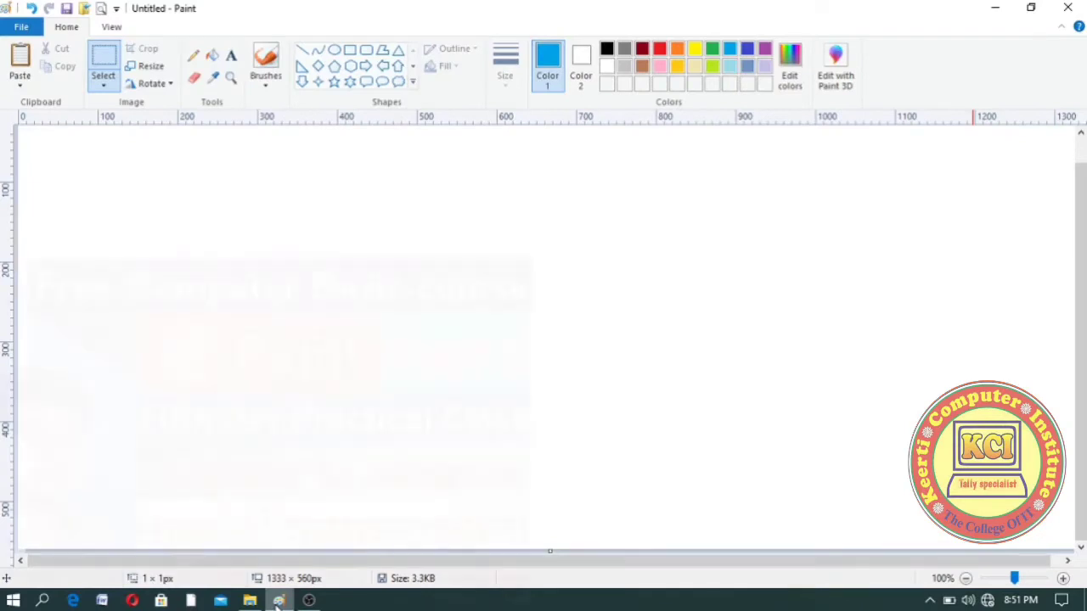
left_click(12, 31)
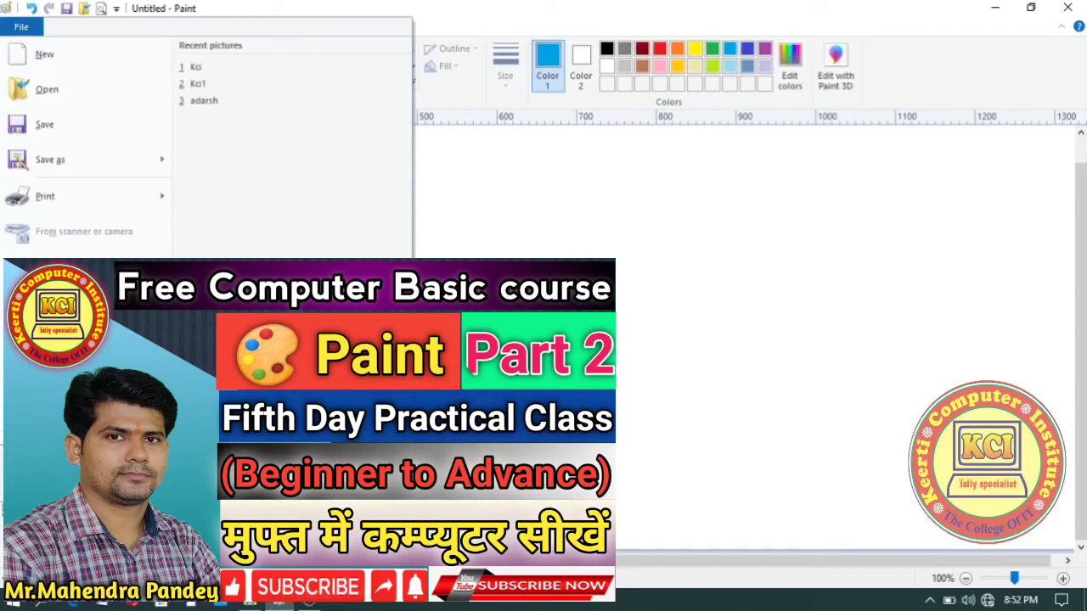
key("Escape")
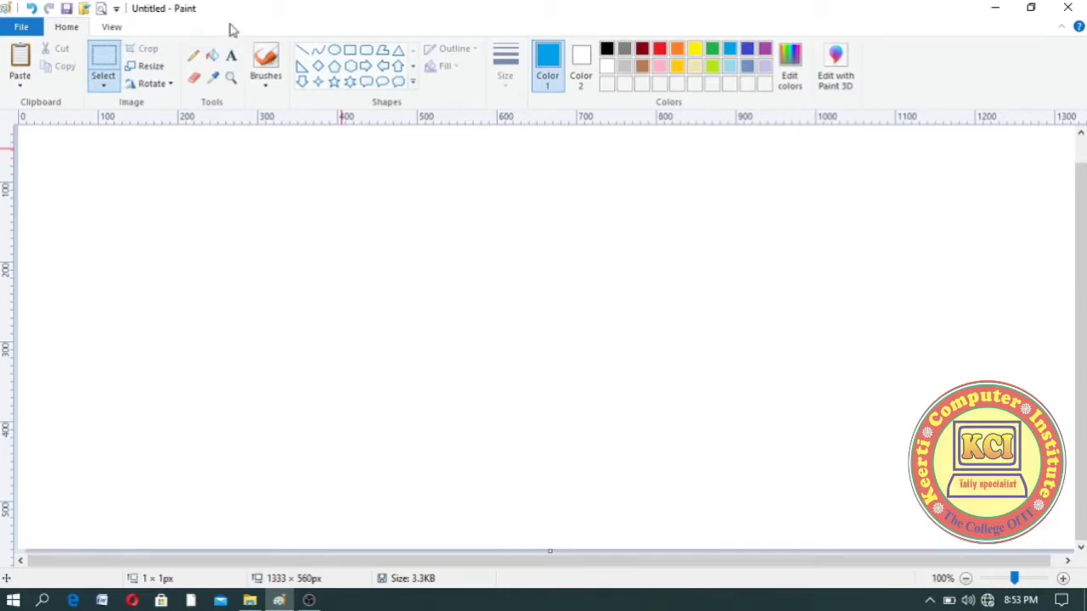
Show the Quick Access Toolbar below the ribbon and return it above the ribbon.
right_click(231, 31)
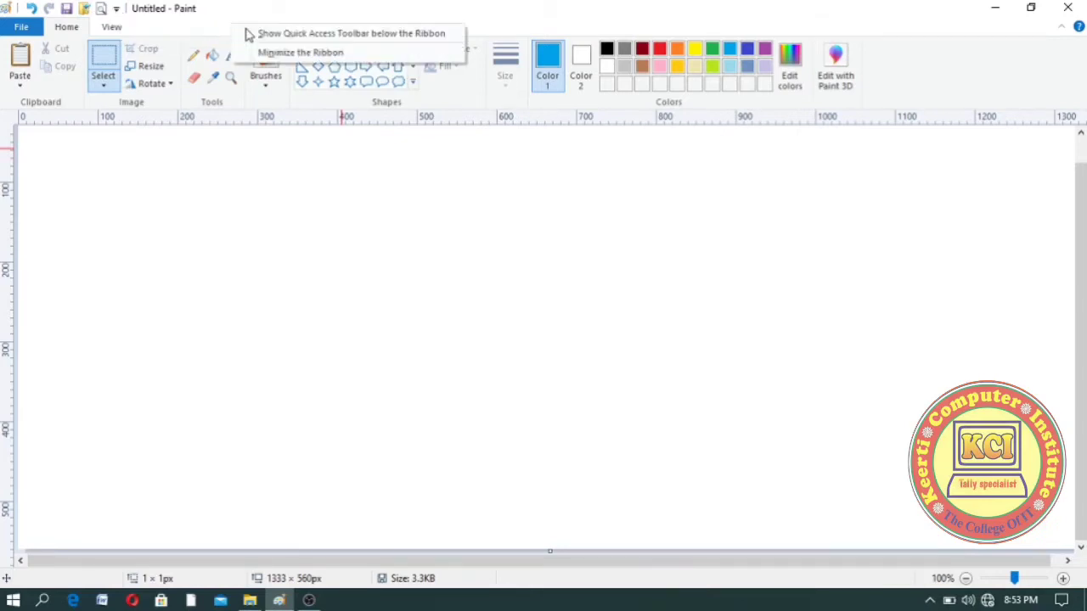
left_click(294, 36)
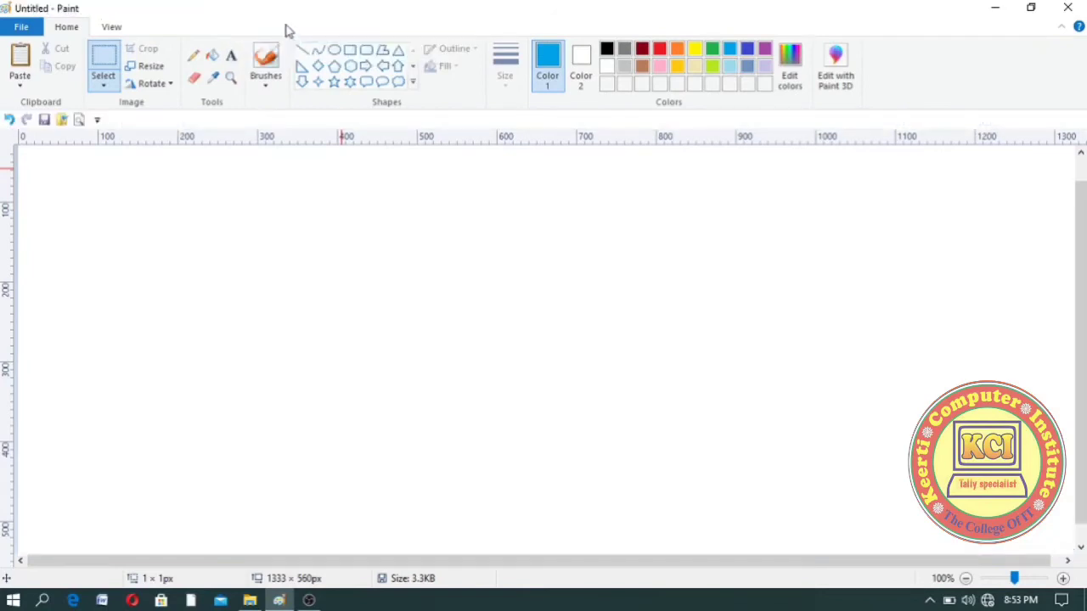
right_click(282, 24)
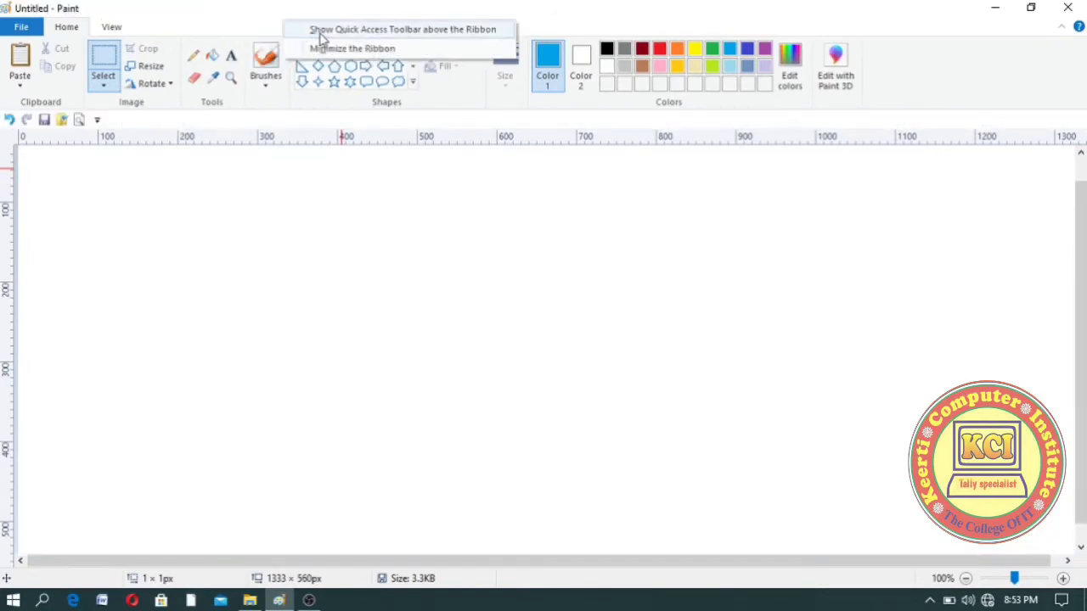
left_click(320, 34)
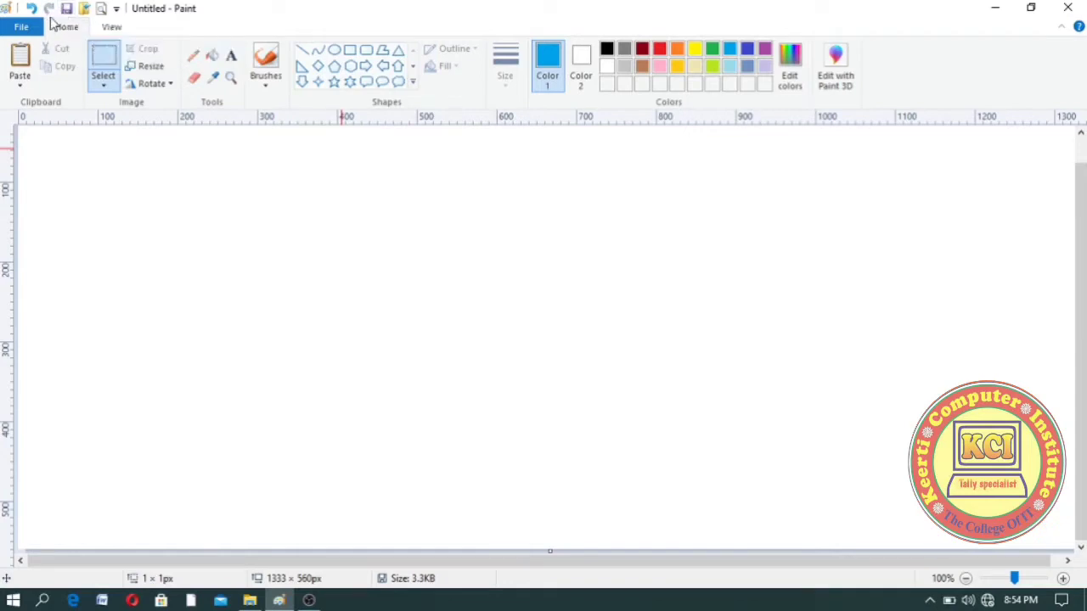
left_click(27, 26)
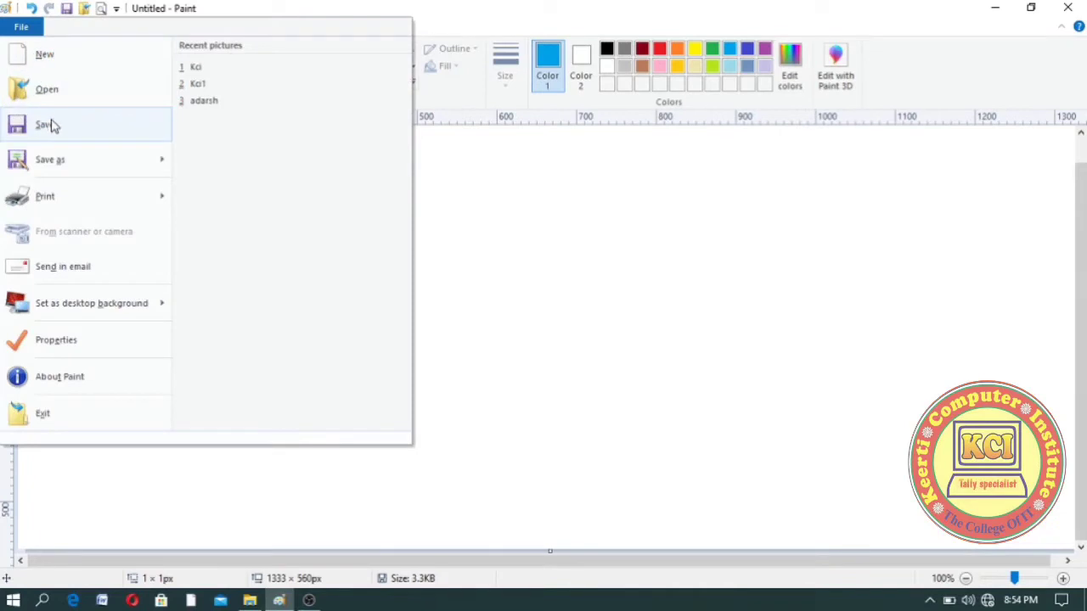
left_click(517, 189)
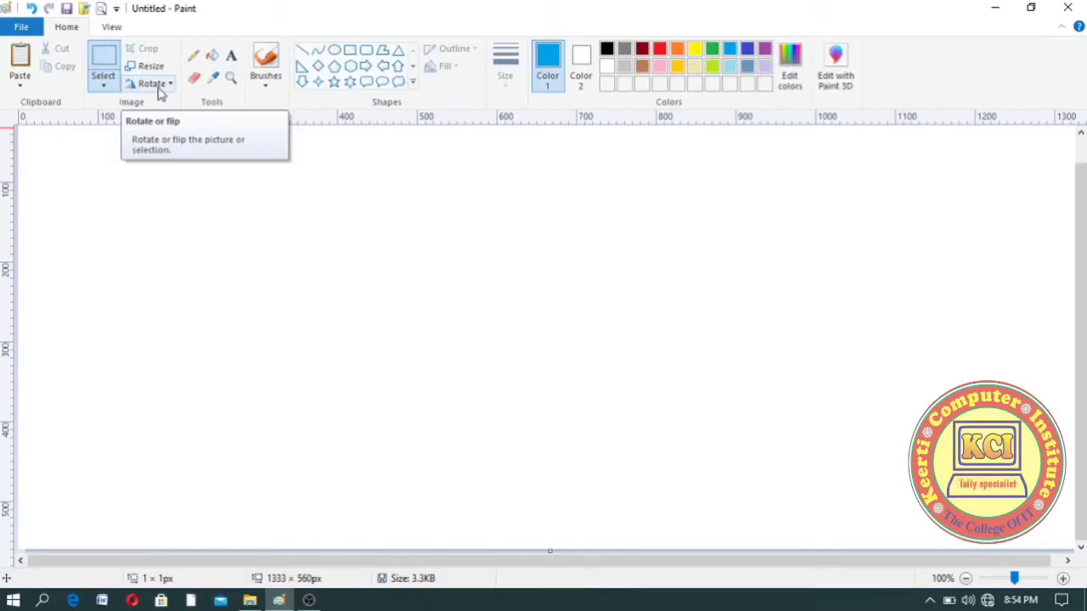
left_click(116, 10)
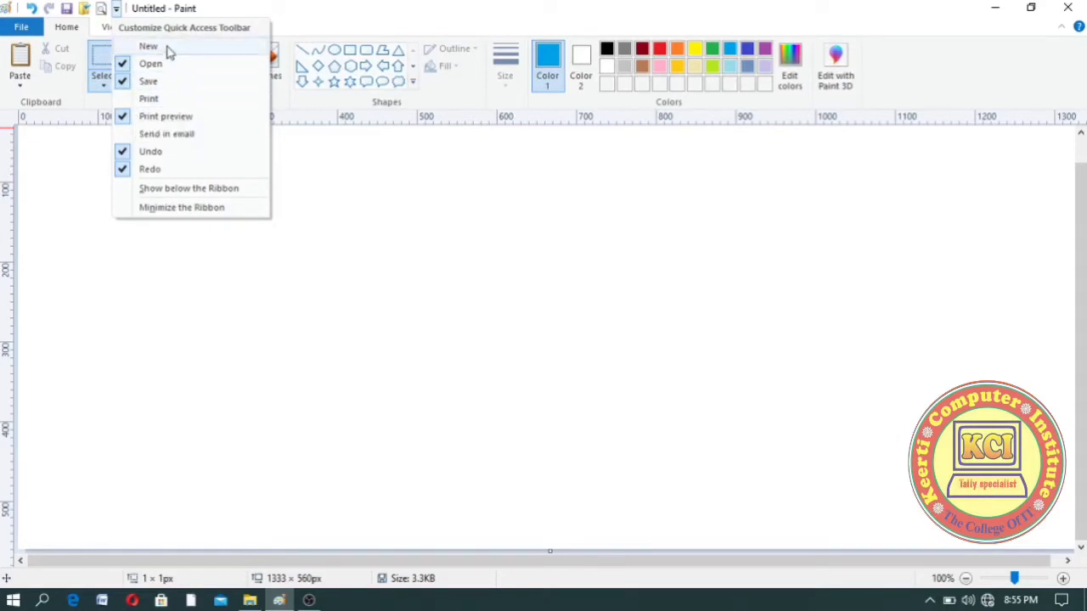
left_click(311, 32)
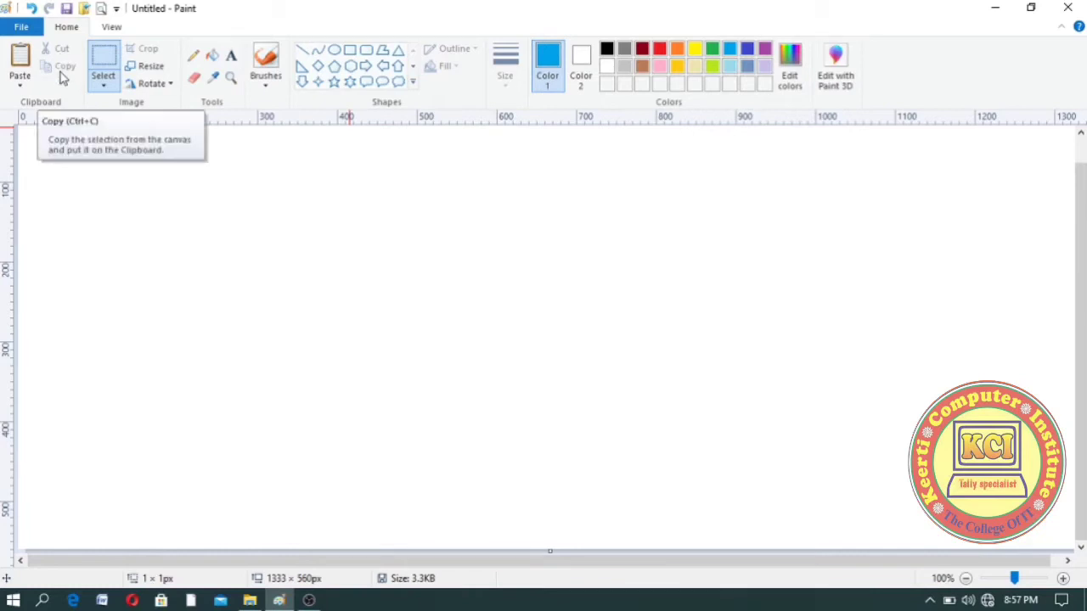
Draw a blue six-point star outline about 243 × 222 px, slightly left of the canvas centre.
left_click(351, 82)
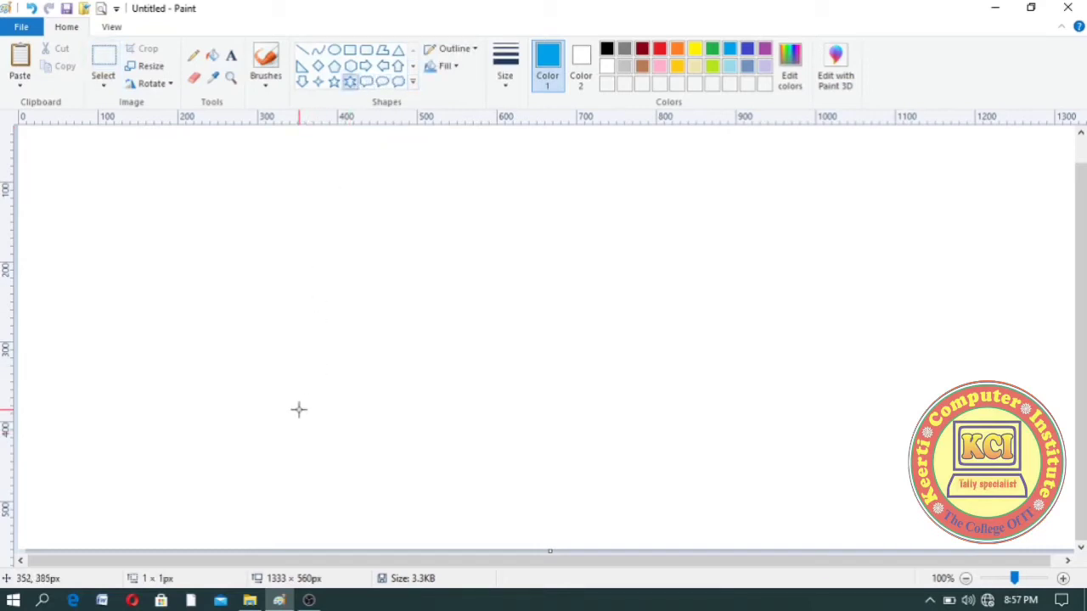
left_click_drag(299, 410, 493, 231)
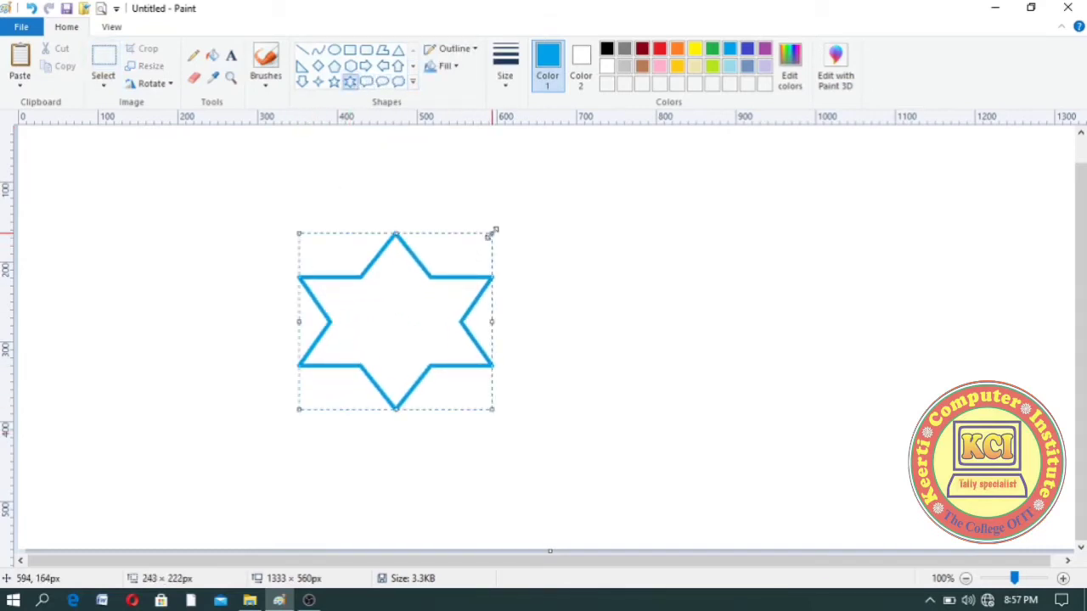
Enclose the star in a rectangular selection about 333 × 298 px and move it to the upper middle of the canvas.
left_click(102, 64)
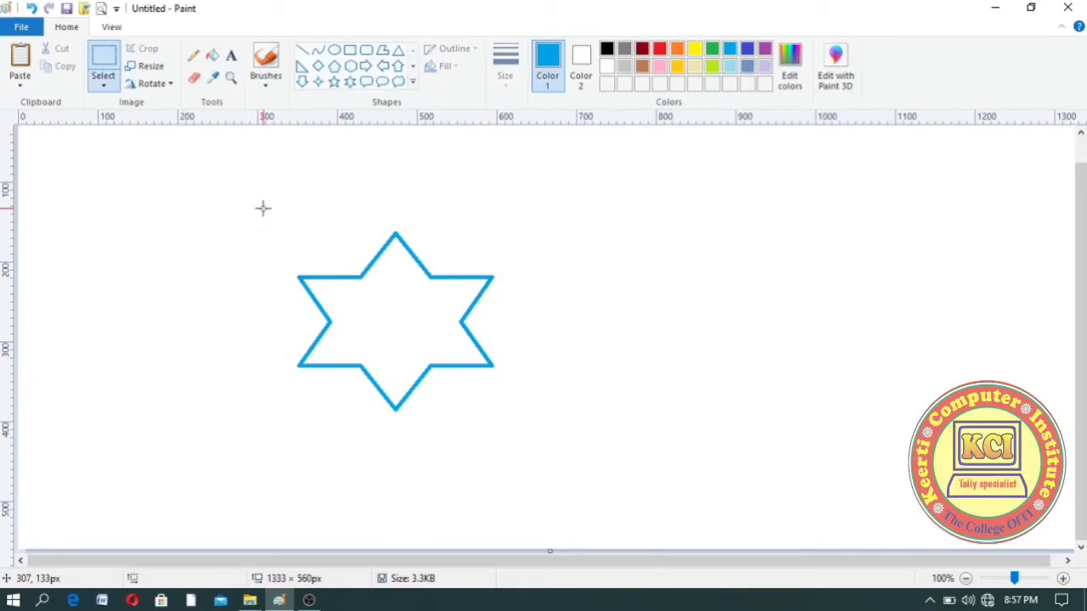
left_click_drag(263, 208, 528, 445)
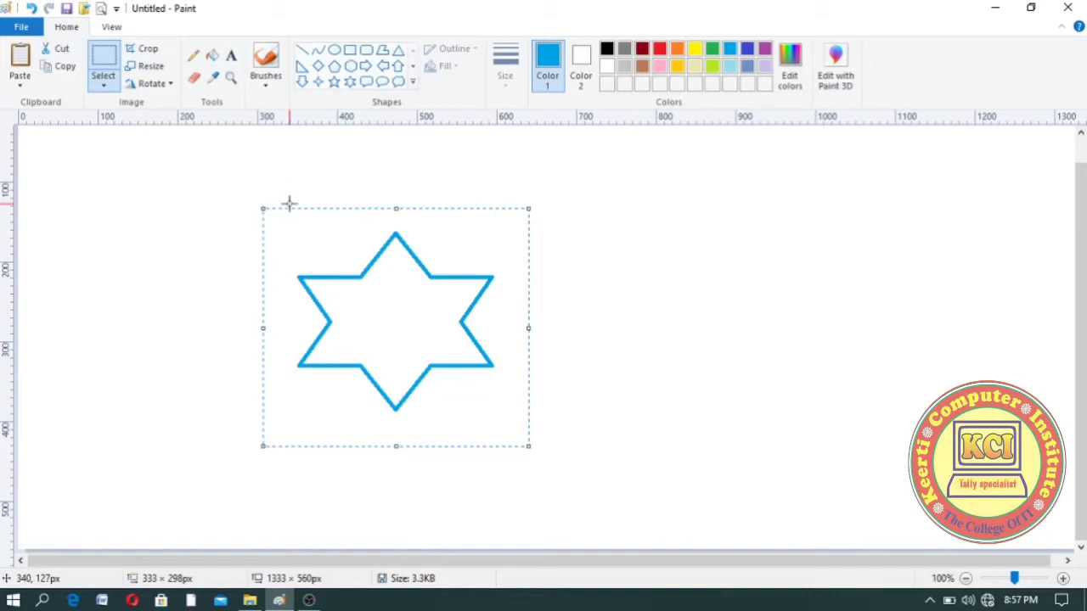
left_click(62, 75)
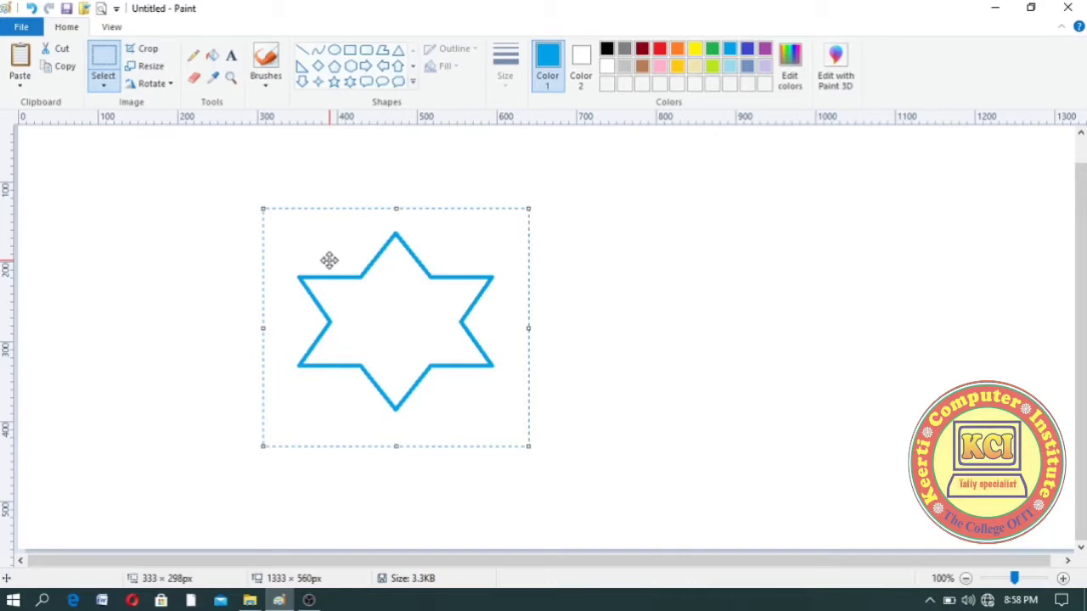
left_click_drag(329, 260, 457, 236)
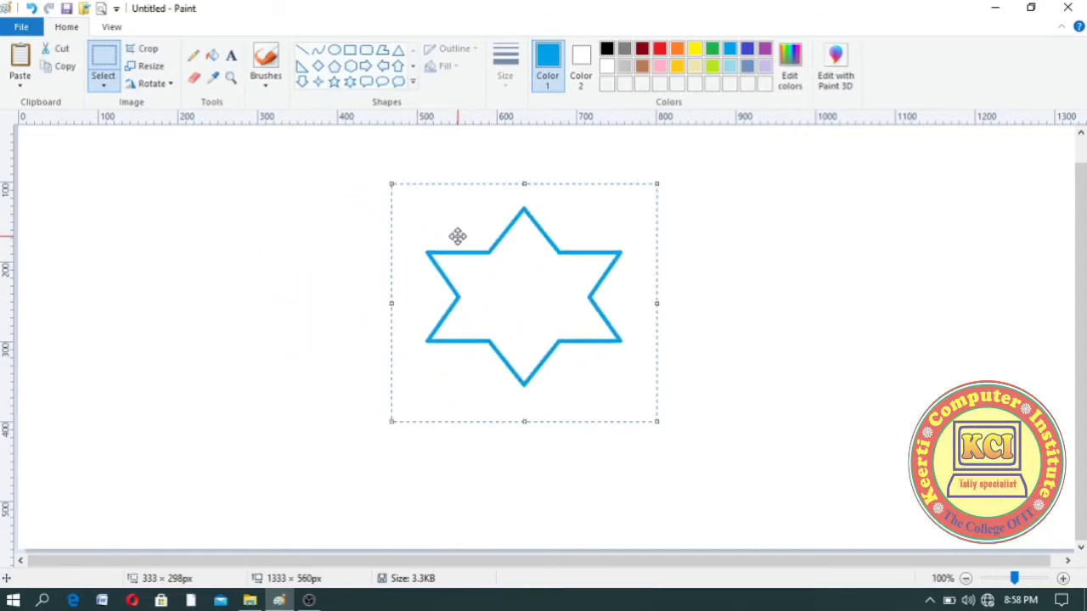
Cut the selected star, paste it back and place it near the right edge of the canvas.
left_click(56, 52)
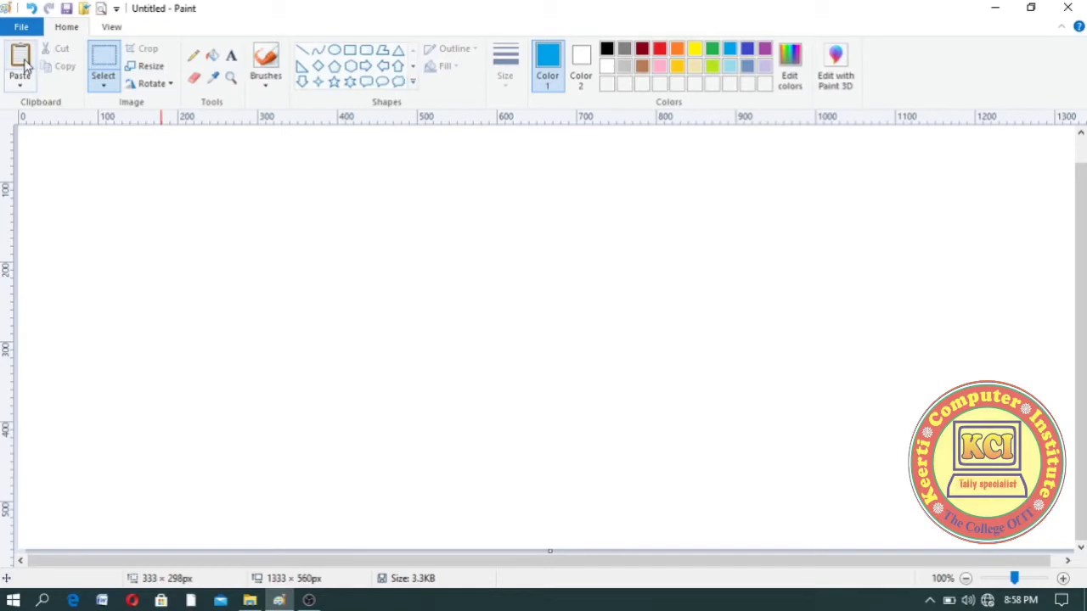
left_click(24, 65)
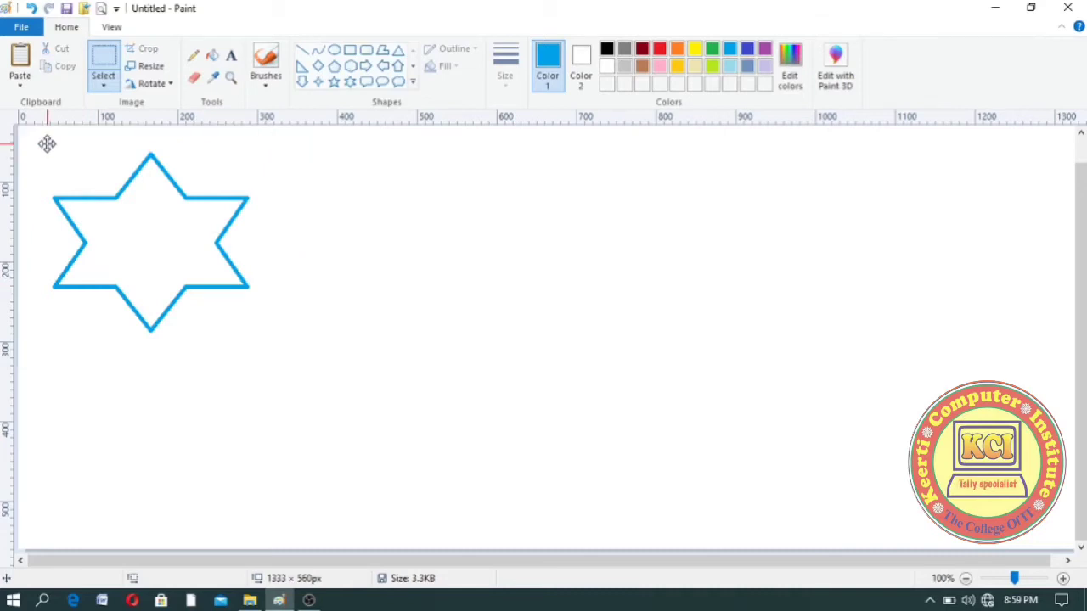
left_click_drag(47, 145, 807, 174)
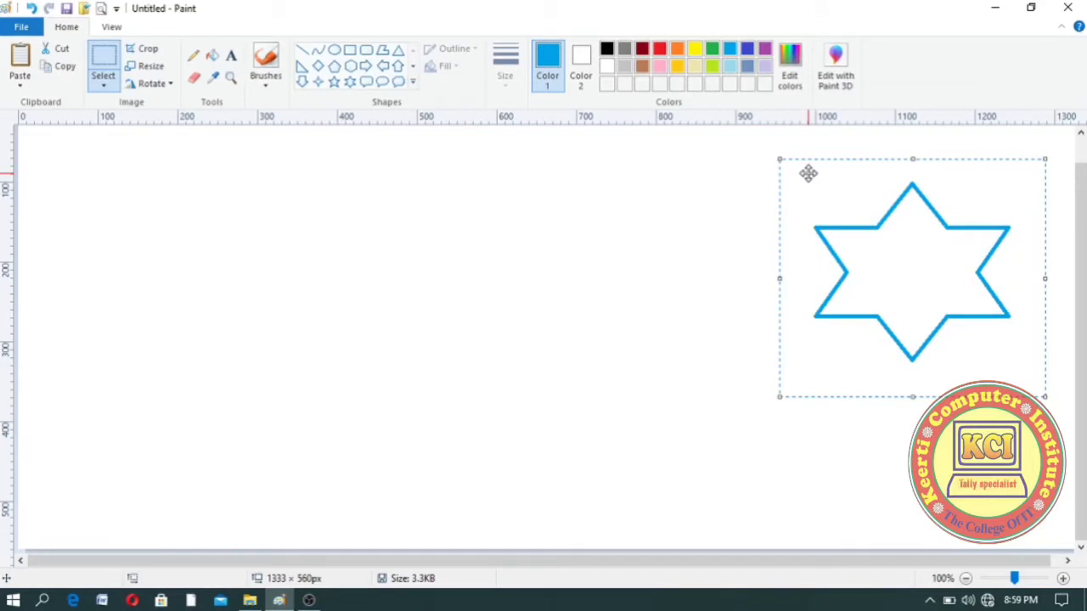
Copy the selected star and paste two duplicates, lining them up in a row to its left.
left_click(66, 69)
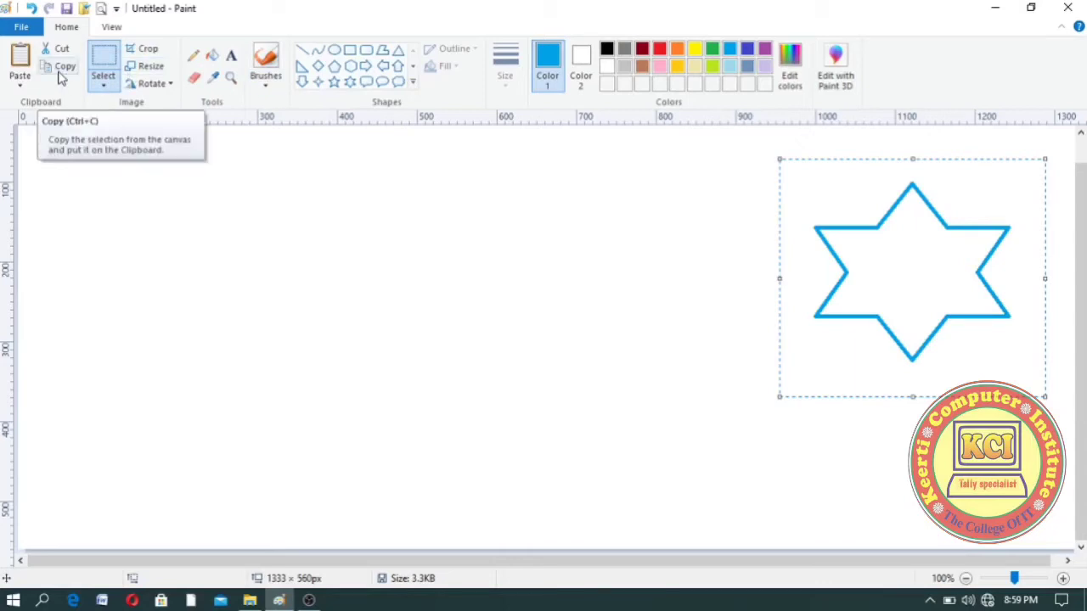
left_click(60, 75)
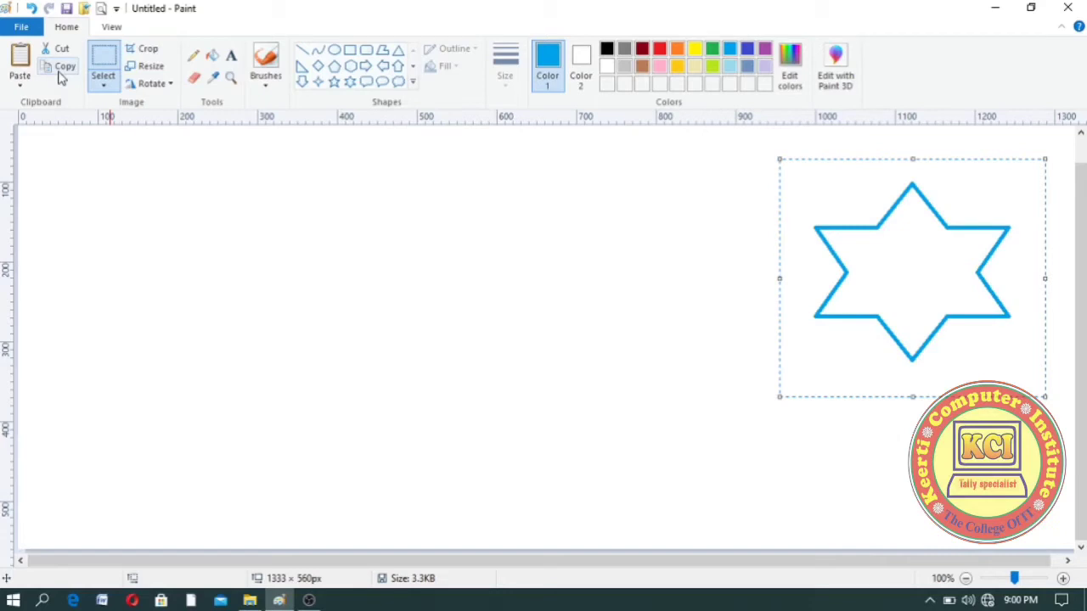
left_click(21, 58)
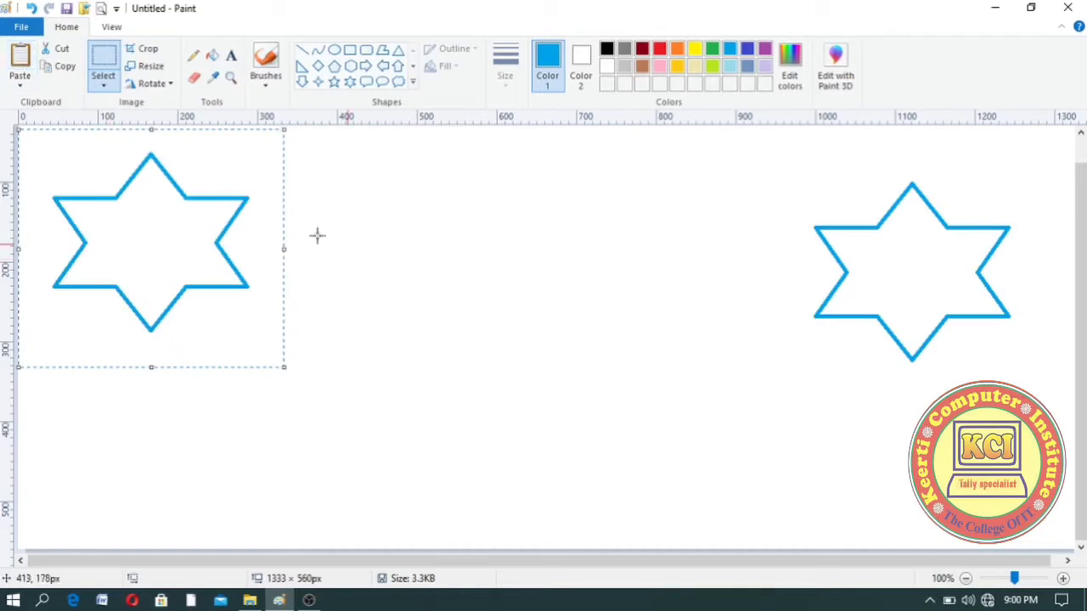
left_click_drag(181, 210, 659, 239)
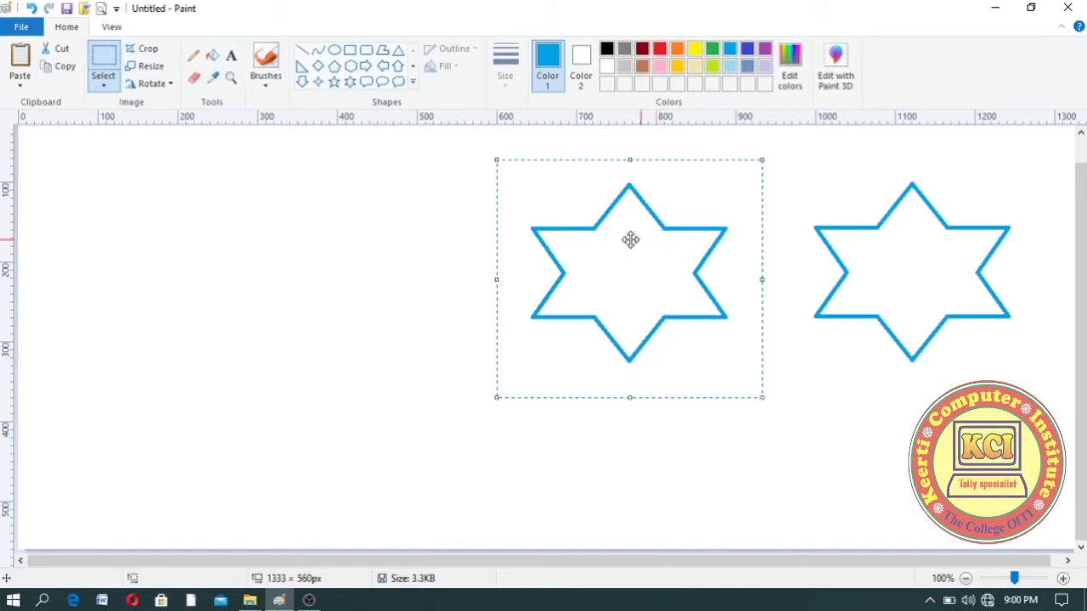
left_click(17, 64)
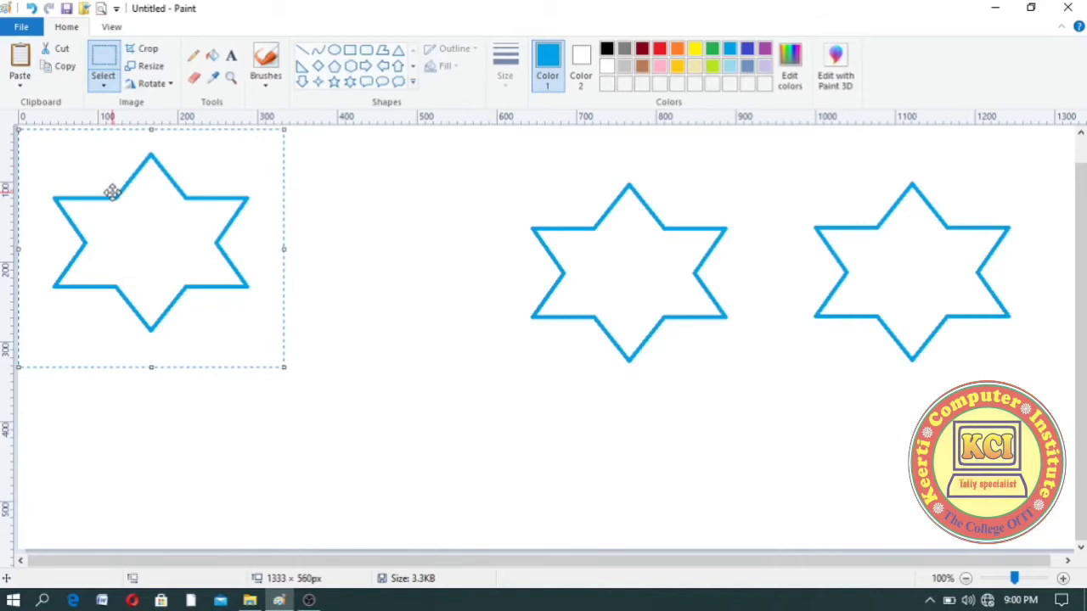
left_click_drag(112, 192, 327, 222)
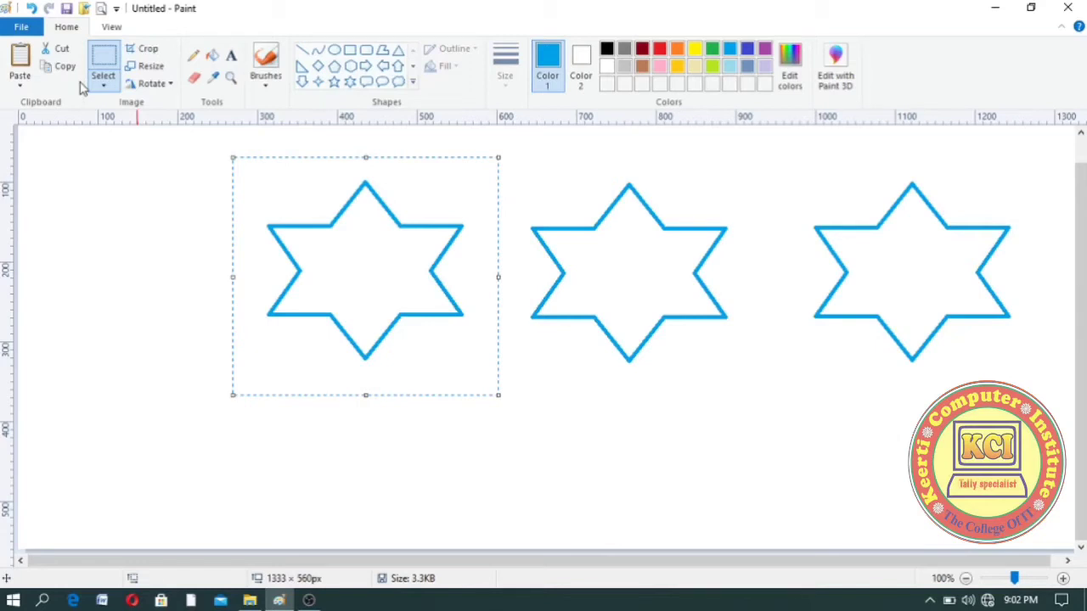
Paste another copy of the star and place it in the lower-left corner of the canvas.
left_click(23, 92)
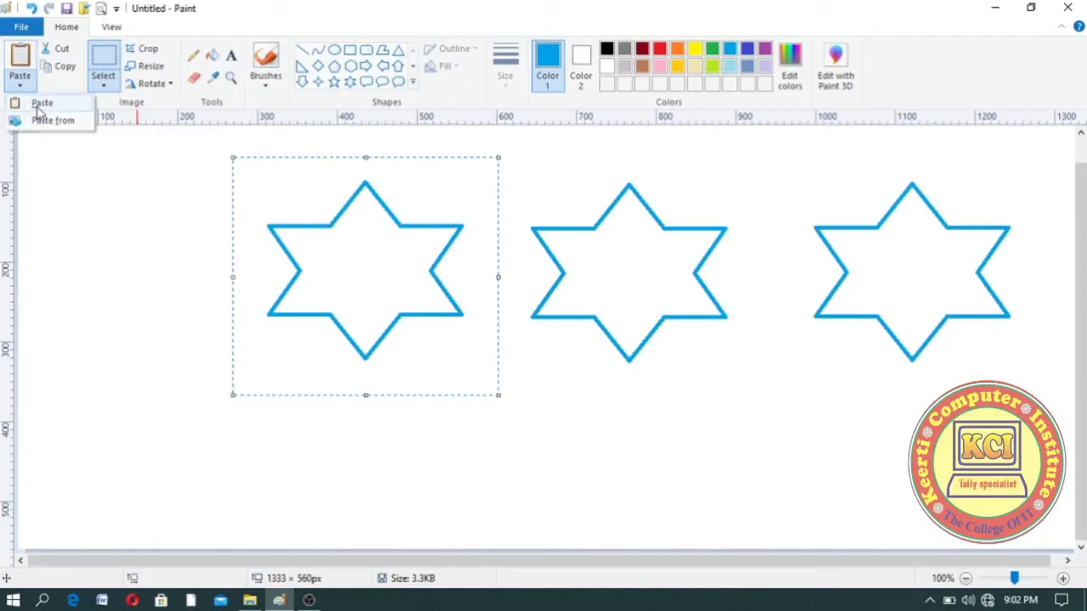
left_click(38, 106)
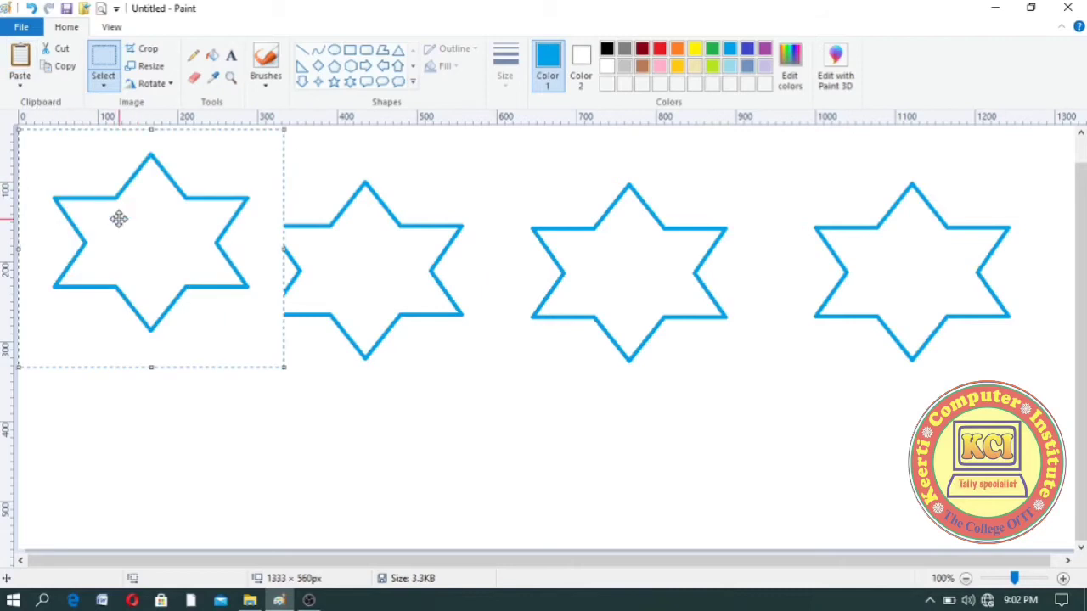
left_click_drag(119, 218, 95, 404)
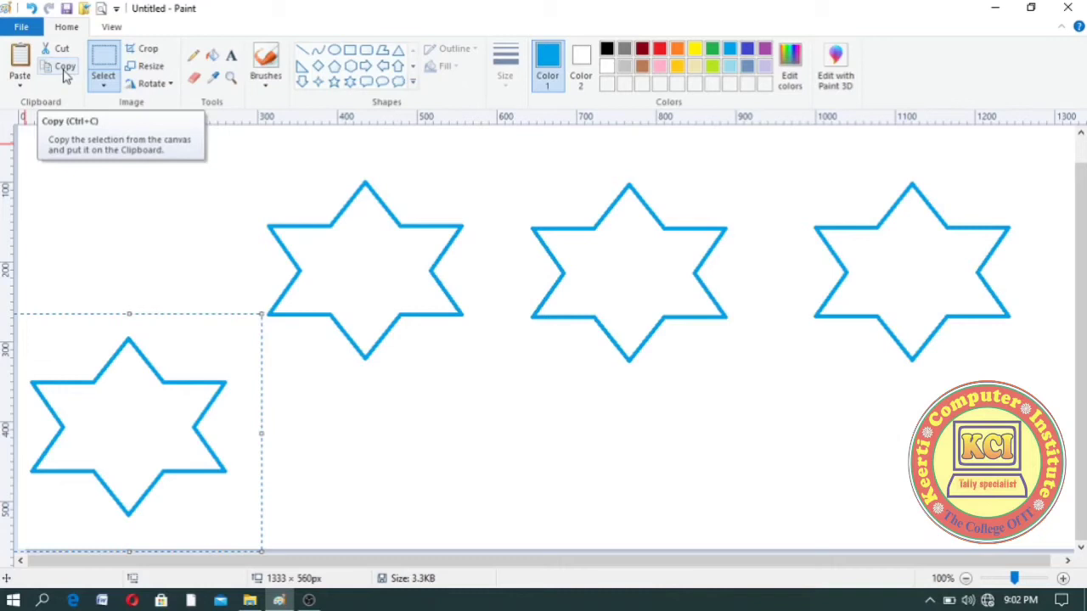
Save the picture under the file name Star.
left_click(23, 91)
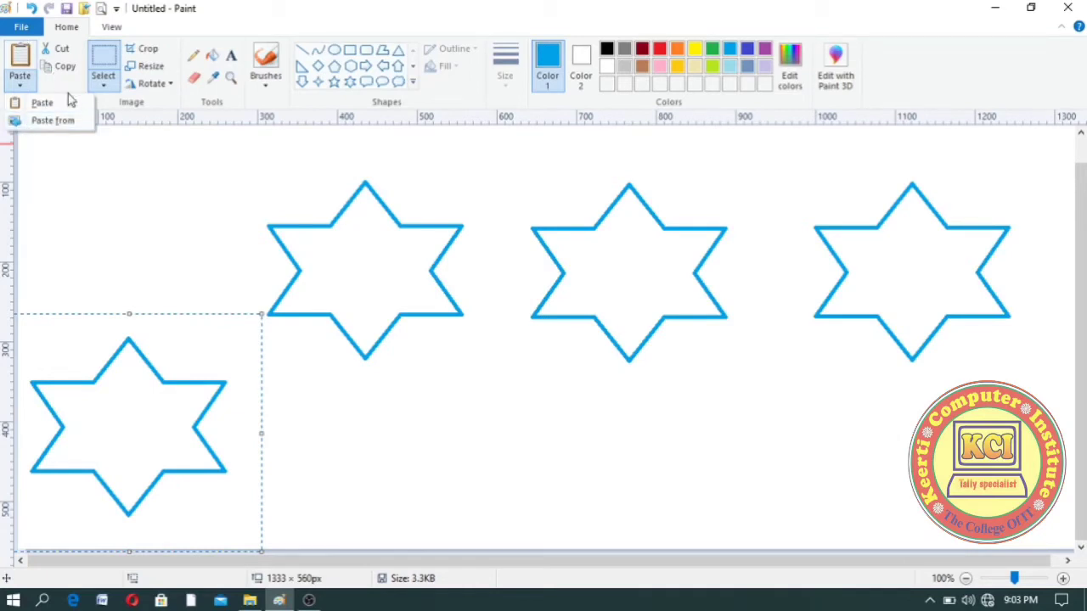
left_click(144, 216)
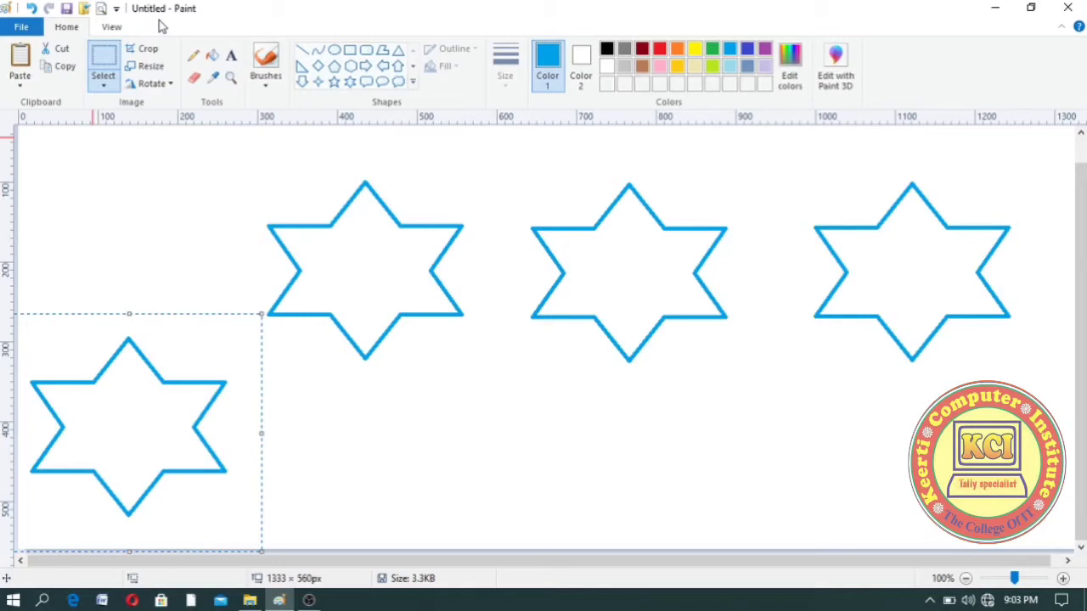
left_click(72, 15)
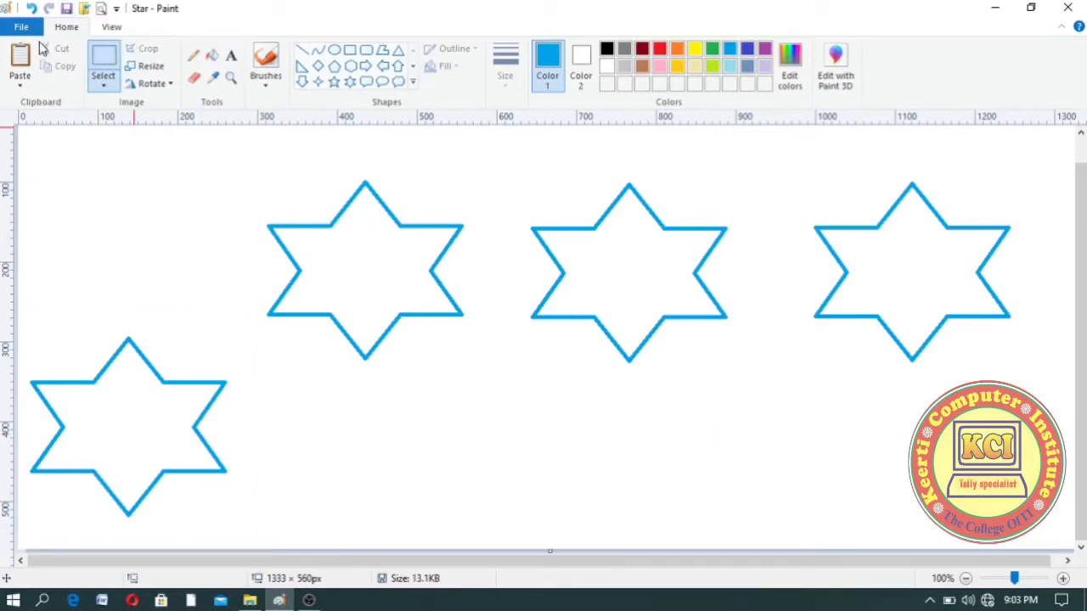
Insert the picture Kci from the Pictures folder into the drawing with Paste From.
left_click(26, 95)
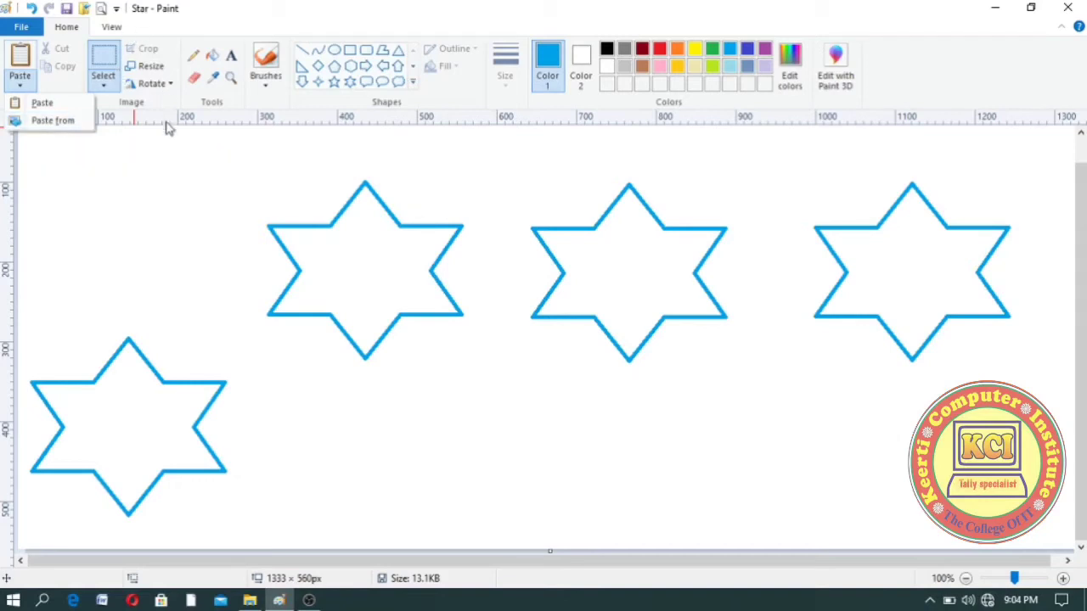
left_click(53, 120)
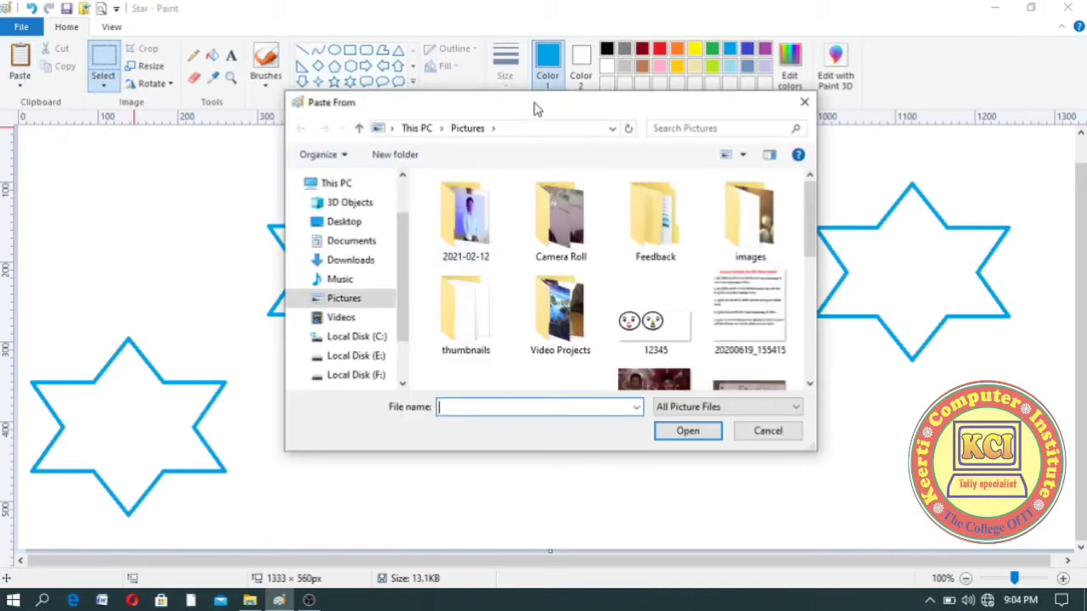
left_click_drag(535, 106, 663, 95)
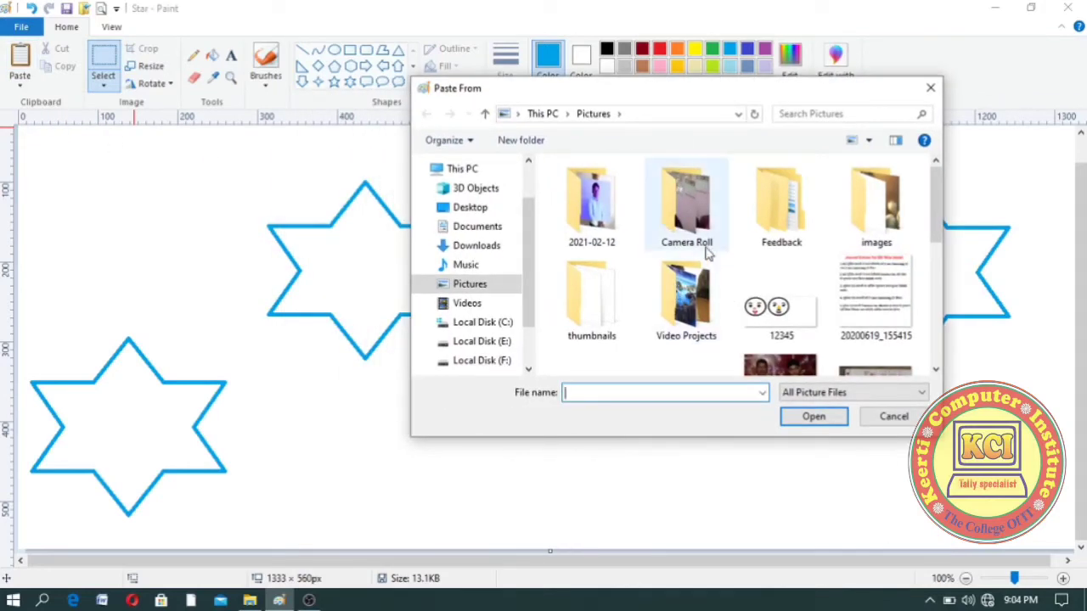
scroll(933, 327, "down", 3)
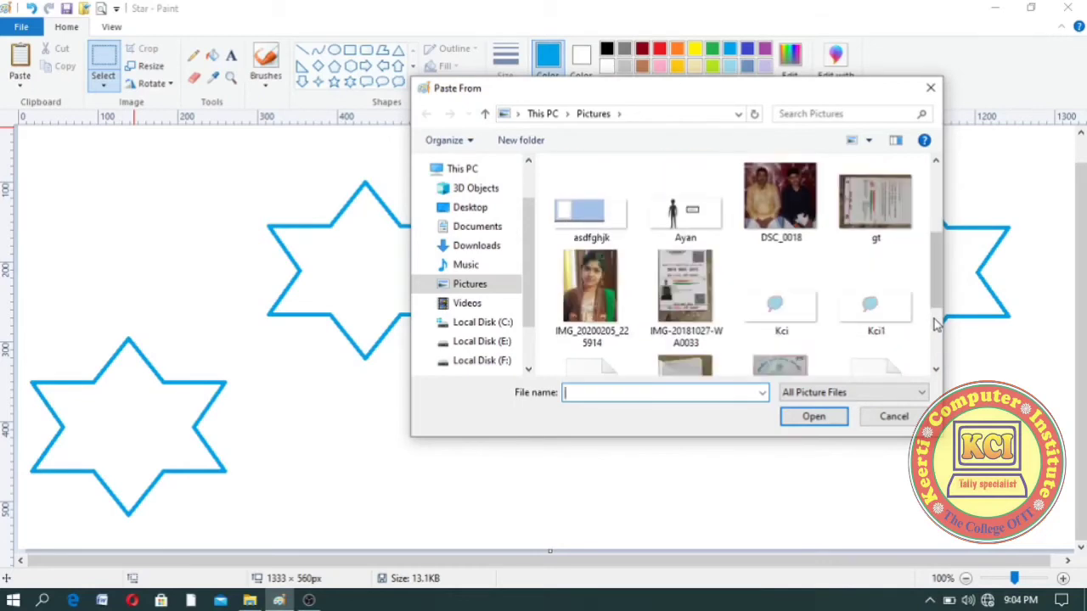
scroll(933, 337, "down", 2)
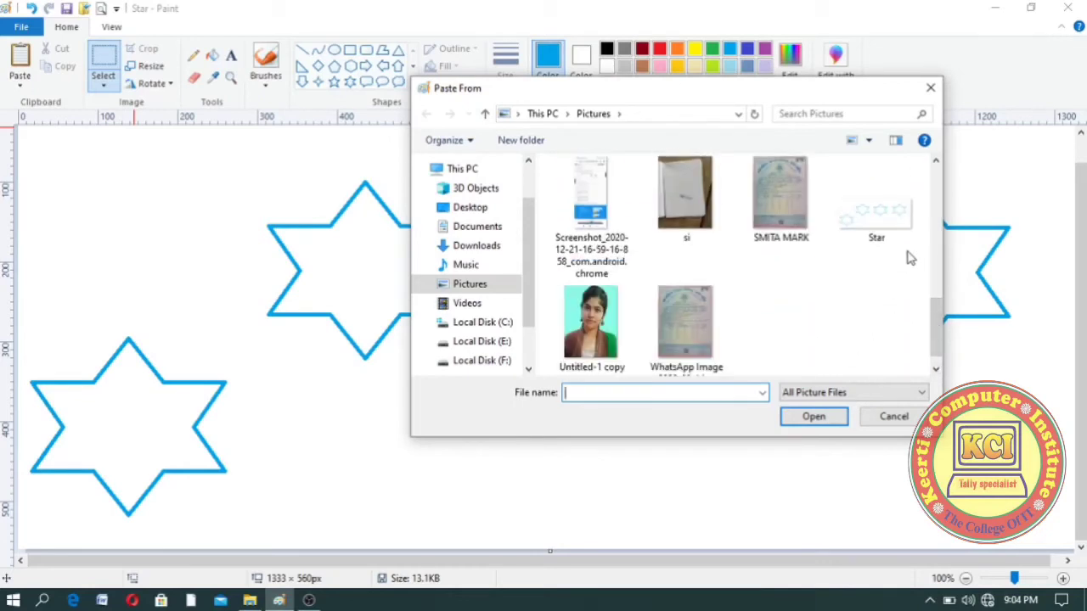
scroll(913, 246, "up", 3)
left_click(786, 310)
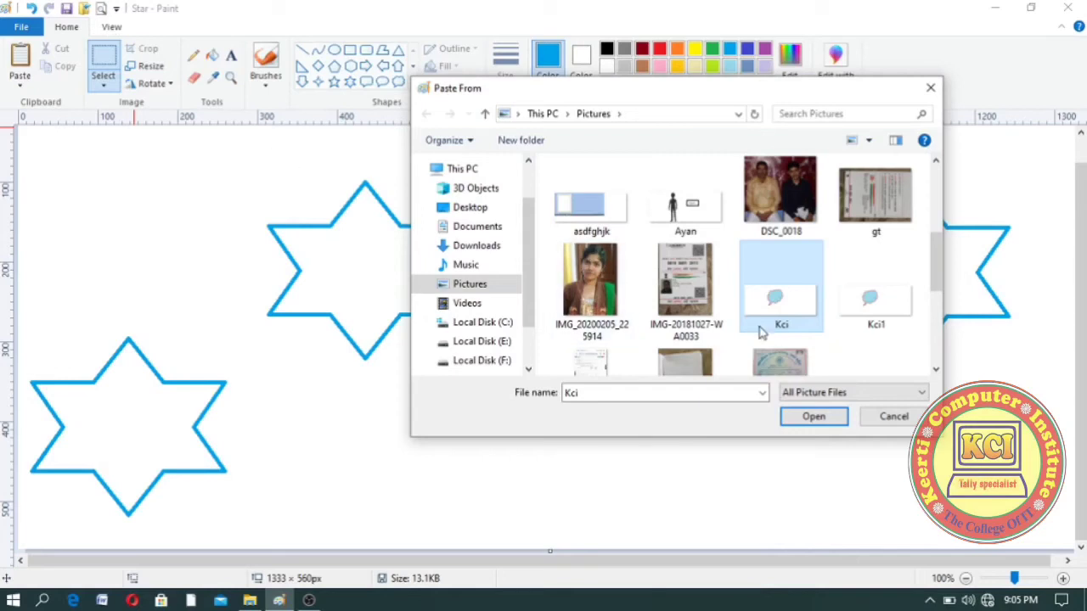
left_click(819, 420)
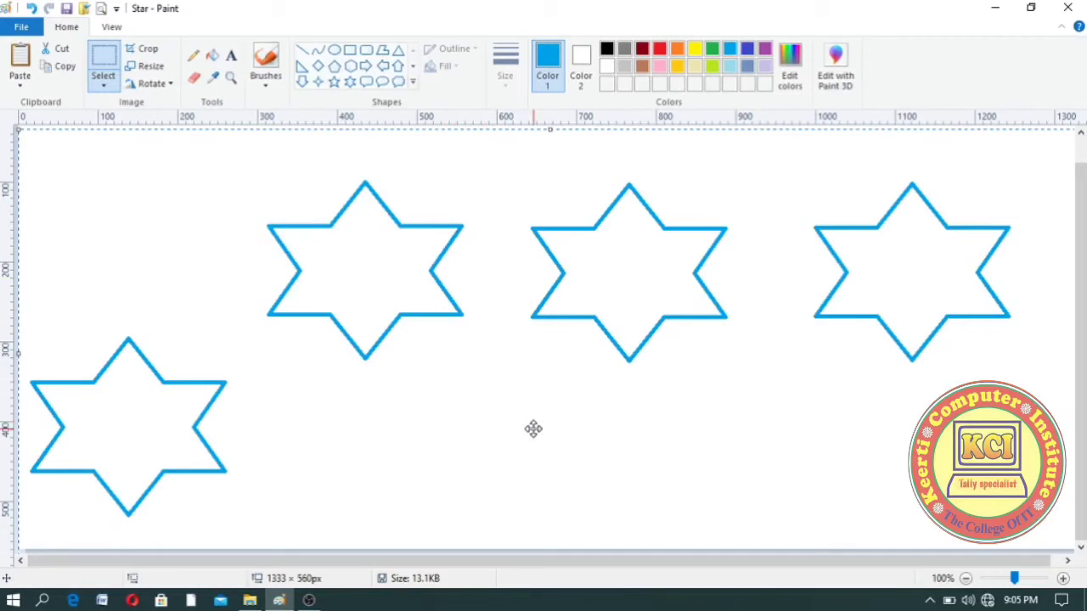
Shift the pasted cloud picture on the canvas and shrink it to about 688 × 395 px.
left_click_drag(531, 430, 638, 432)
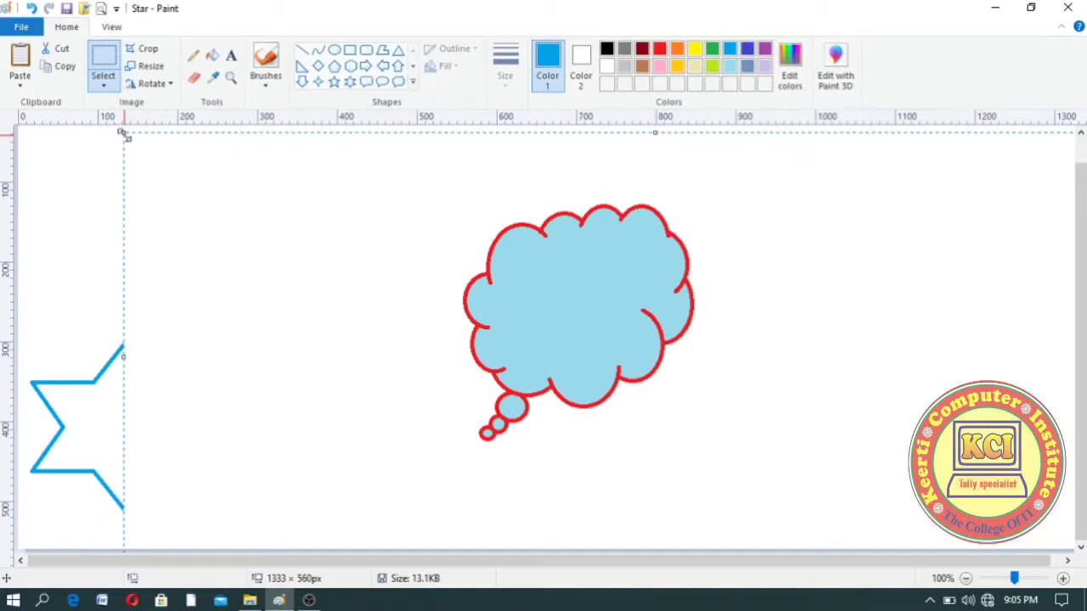
left_click_drag(123, 134, 399, 227)
mouse_move(539, 308)
left_mouse_down()
mouse_move(474, 431)
mouse_move(487, 464)
mouse_move(483, 379)
mouse_move(427, 301)
mouse_move(289, 212)
mouse_move(250, 218)
mouse_move(492, 235)
mouse_move(602, 368)
mouse_move(500, 439)
mouse_move(346, 331)
mouse_move(310, 235)
left_mouse_up()
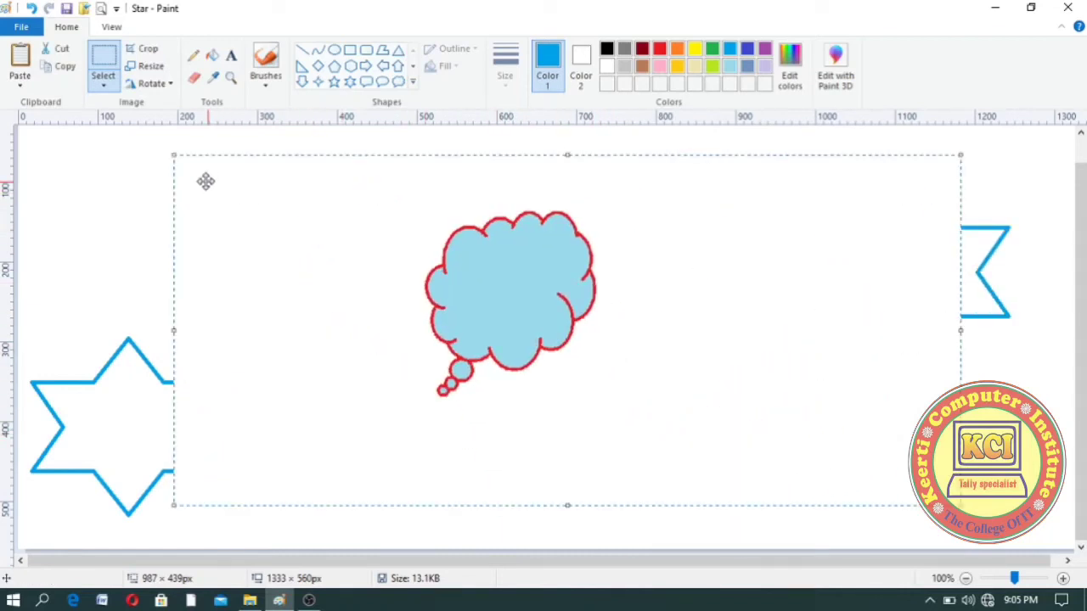
left_click_drag(170, 155, 411, 191)
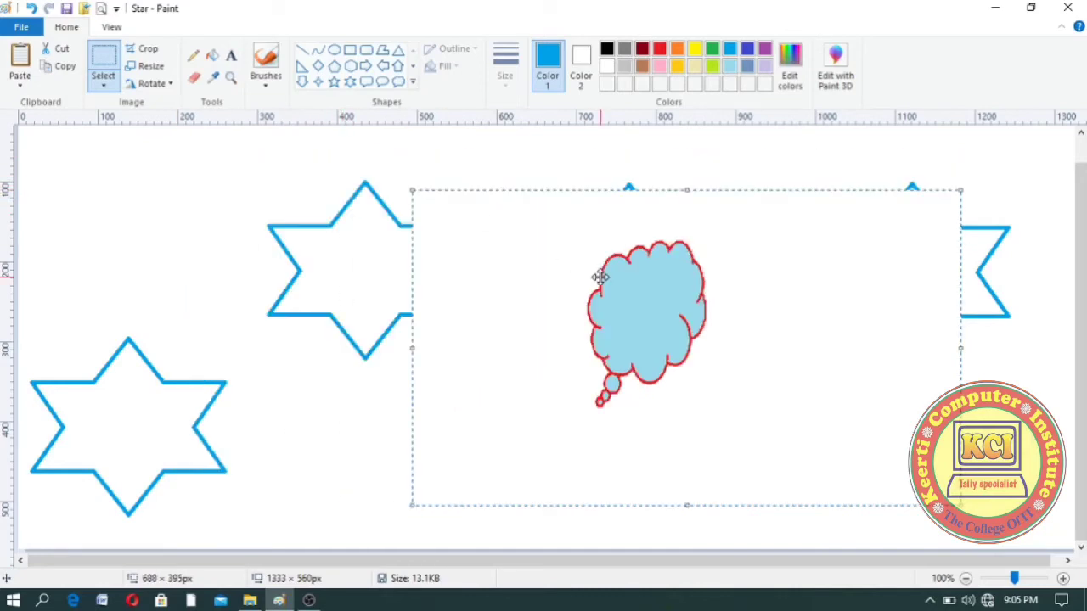
Move the pasted cloud picture below the row of three stars and deselect it.
left_click_drag(599, 275, 648, 419)
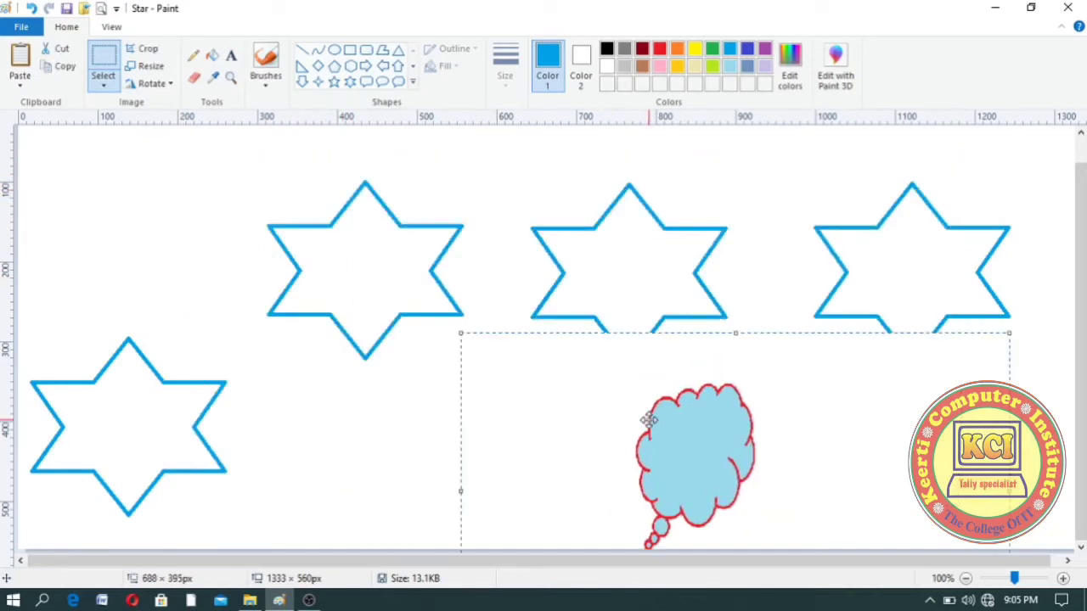
mouse_move(572, 417)
left_mouse_down()
mouse_move(506, 461)
mouse_move(441, 362)
mouse_move(441, 259)
left_mouse_up()
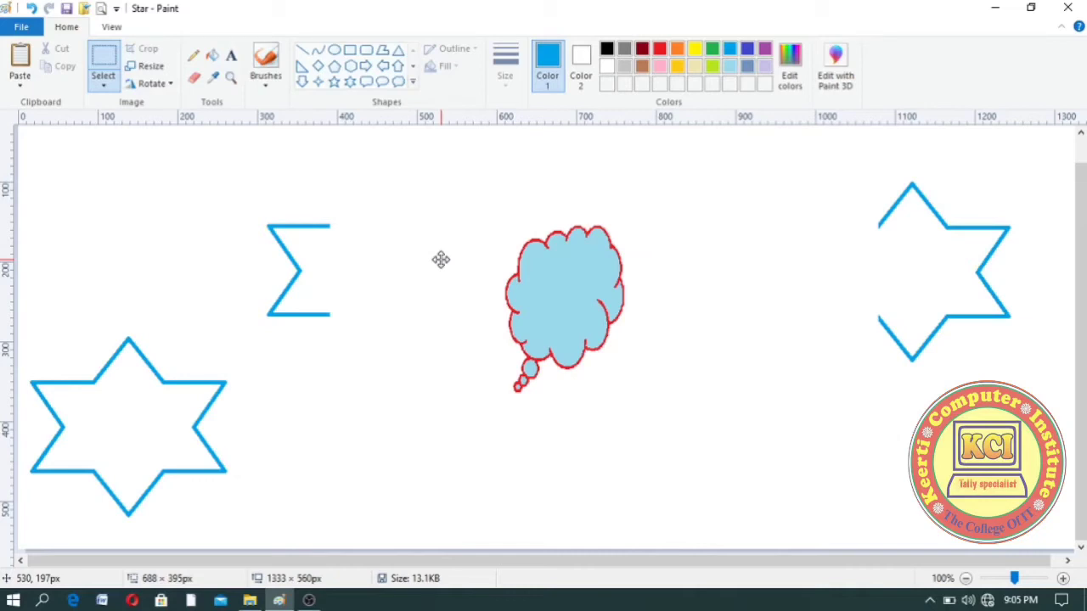
left_click_drag(440, 259, 440, 259)
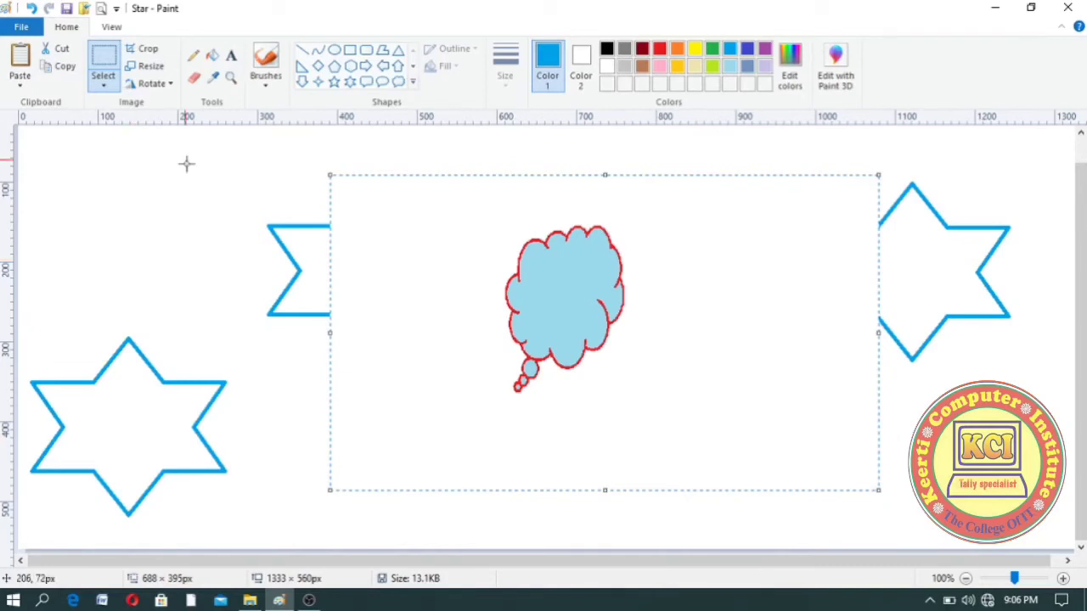
left_click(105, 88)
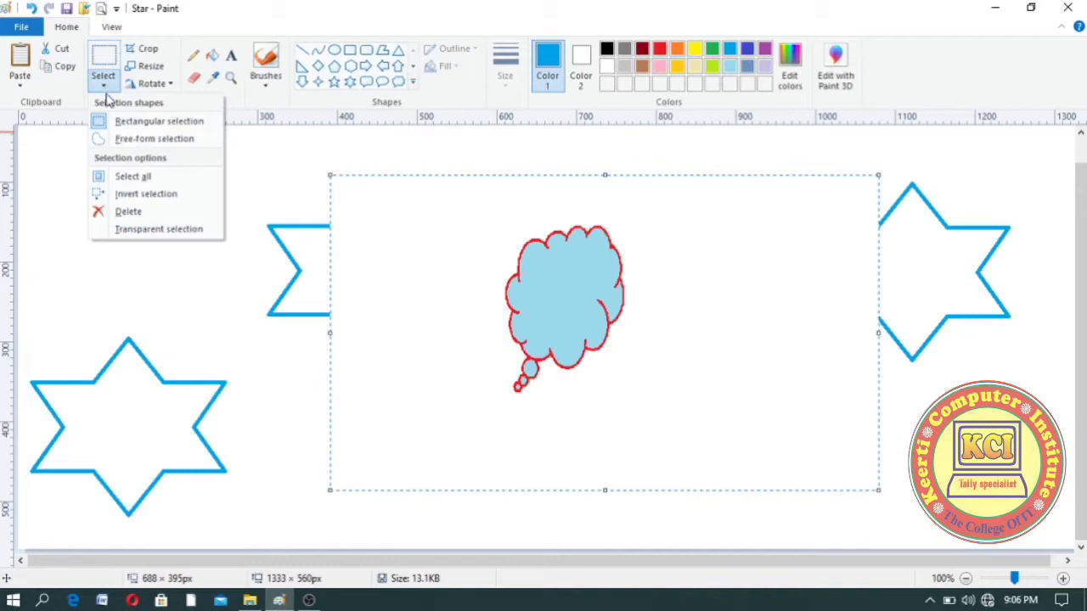
left_click(424, 302)
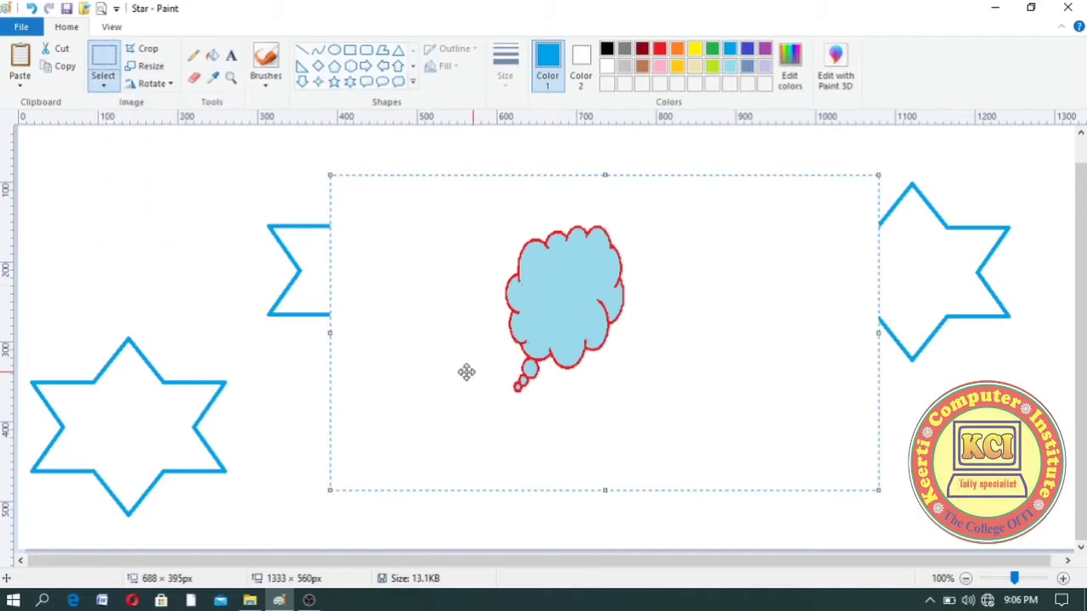
left_click_drag(473, 319, 486, 516)
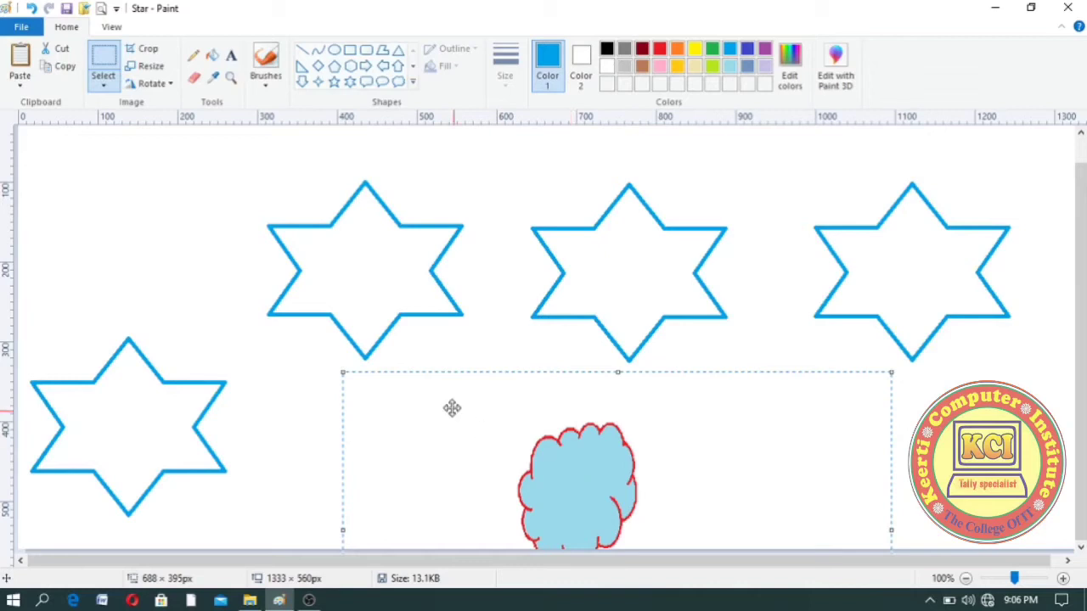
left_click(289, 364)
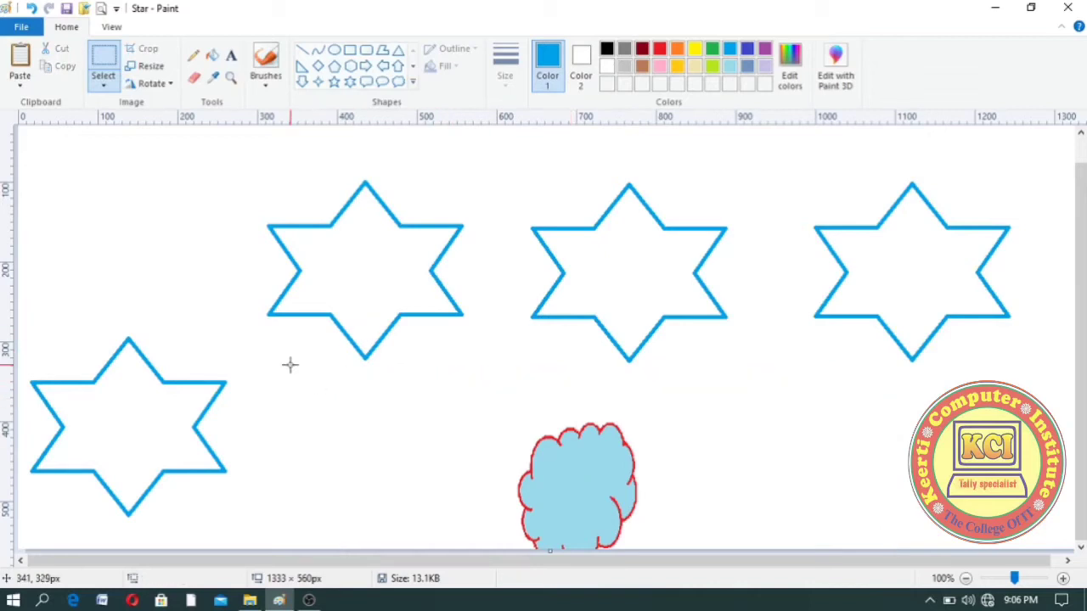
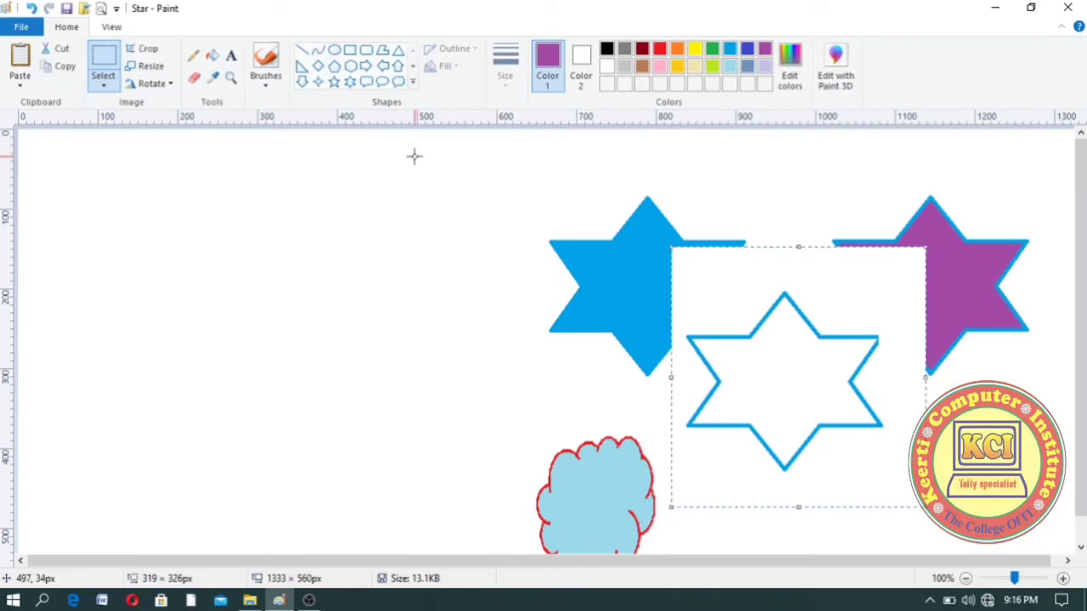
Turn on transparent selection and move the selected outline star to the empty area left of the blue star.
left_click(107, 89)
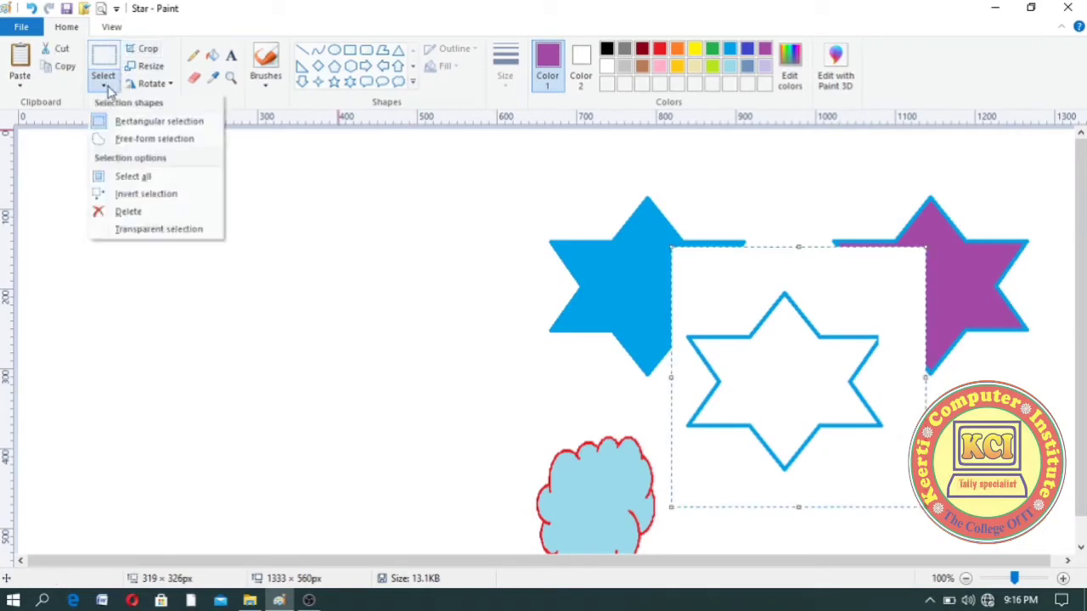
left_click(142, 232)
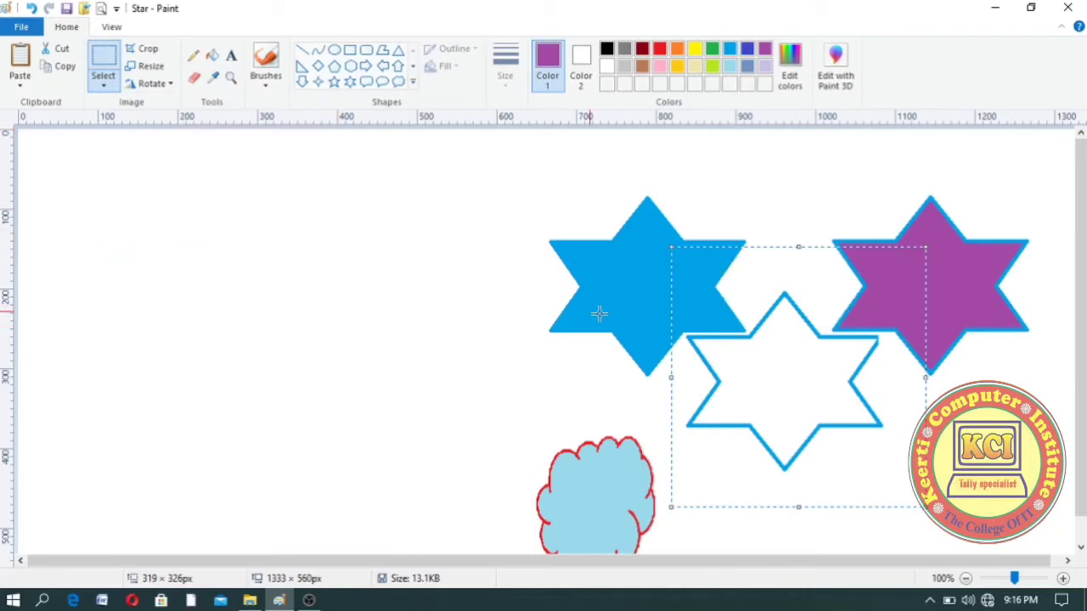
left_click_drag(729, 343, 207, 261)
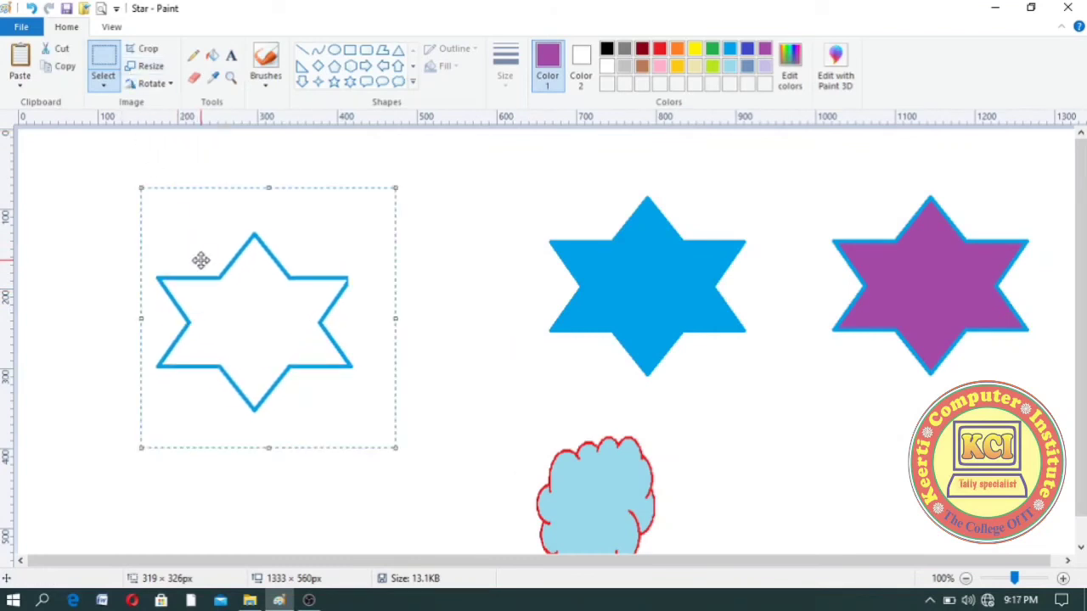
Slide the outline star over the blue star and off it again, and undo the moves.
left_click_drag(200, 260, 593, 238)
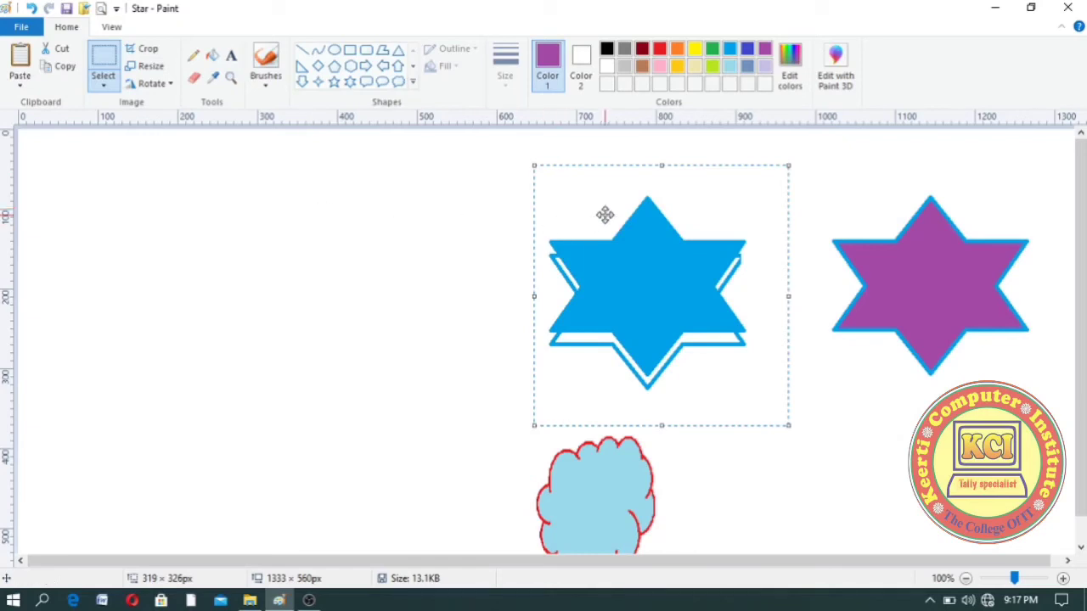
left_click_drag(605, 216, 306, 245)
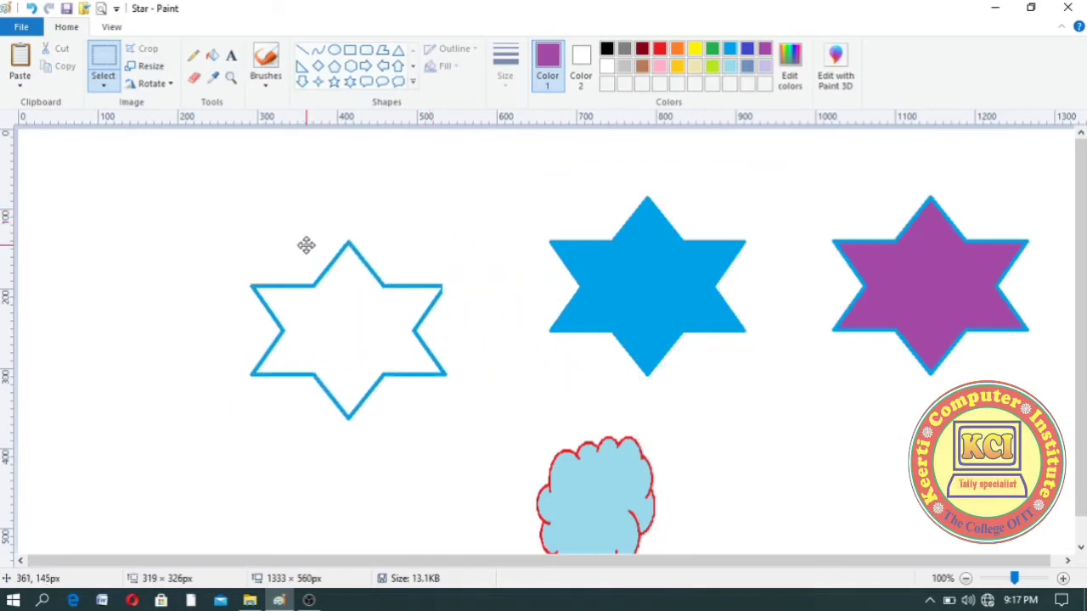
left_click(32, 8)
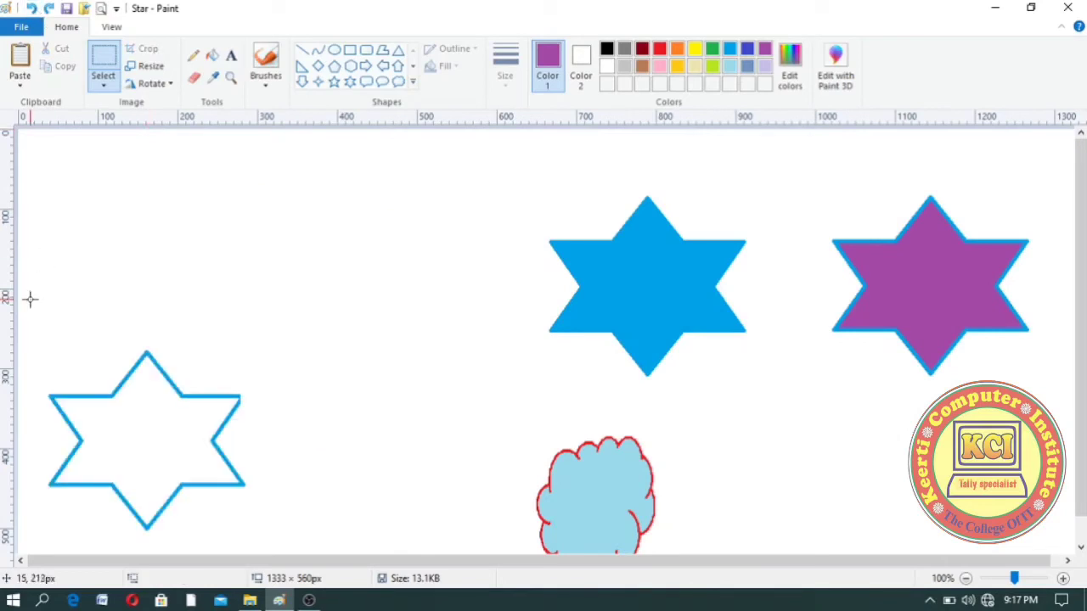
Select the lower-left outline star and move it between the filled stars, then over the blue star with transparent selection turned off.
left_click_drag(31, 299, 300, 565)
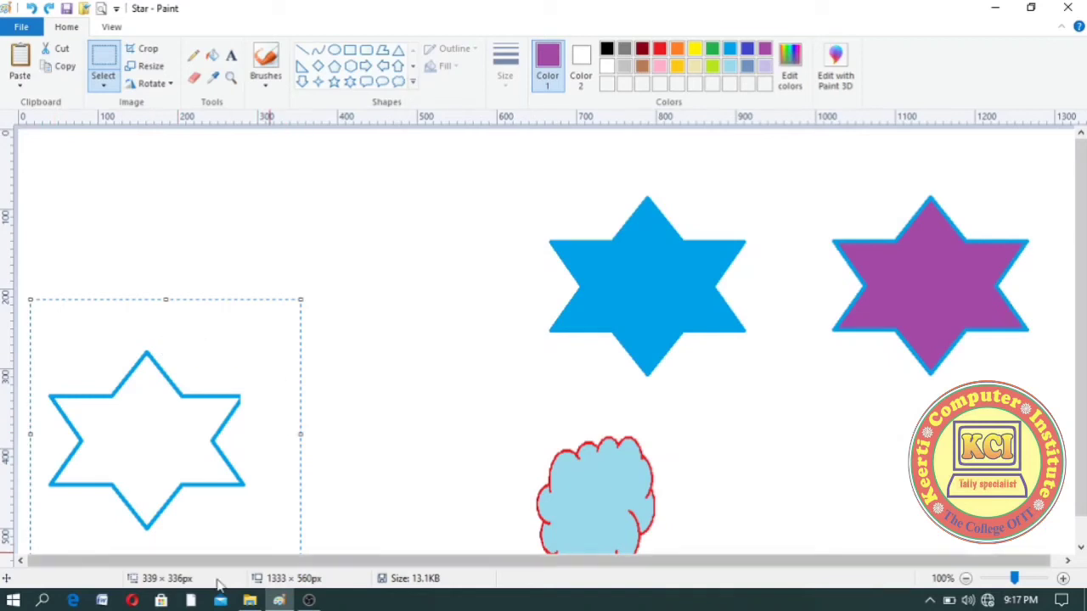
left_click_drag(65, 482, 688, 307)
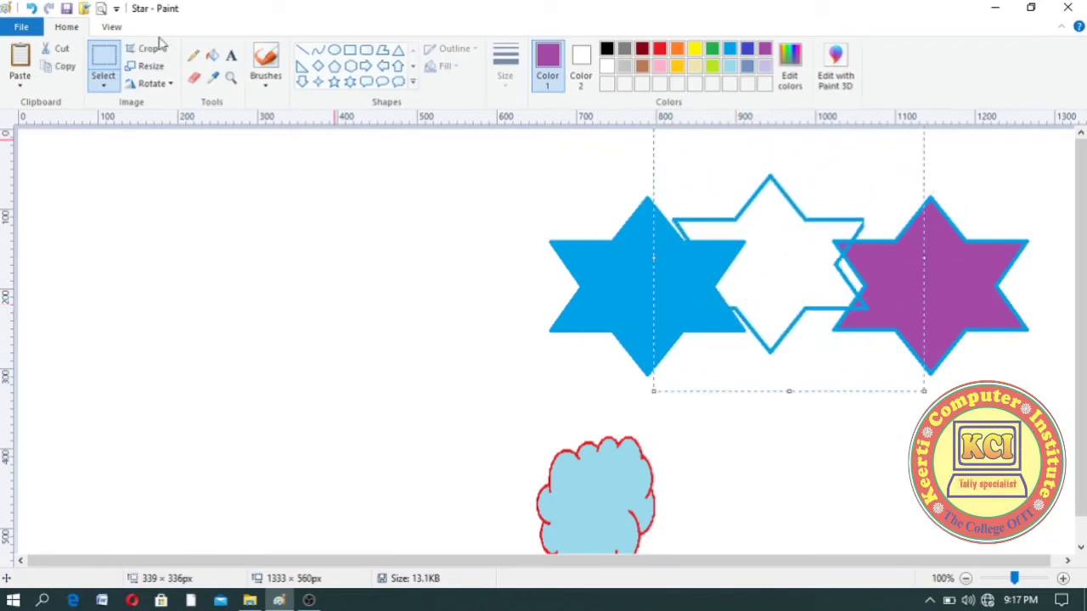
left_click(106, 87)
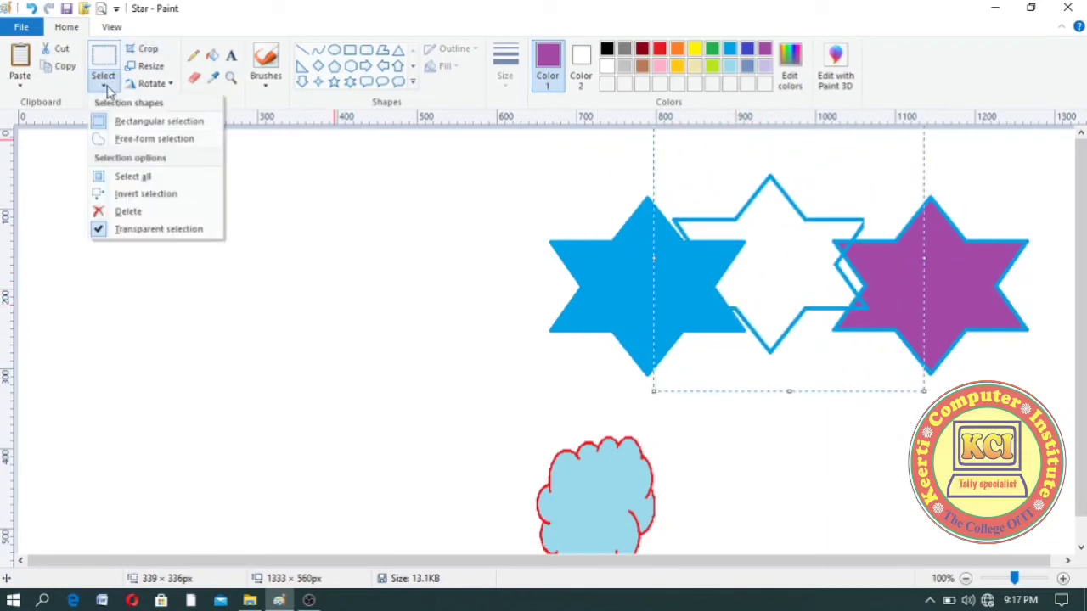
left_click(105, 236)
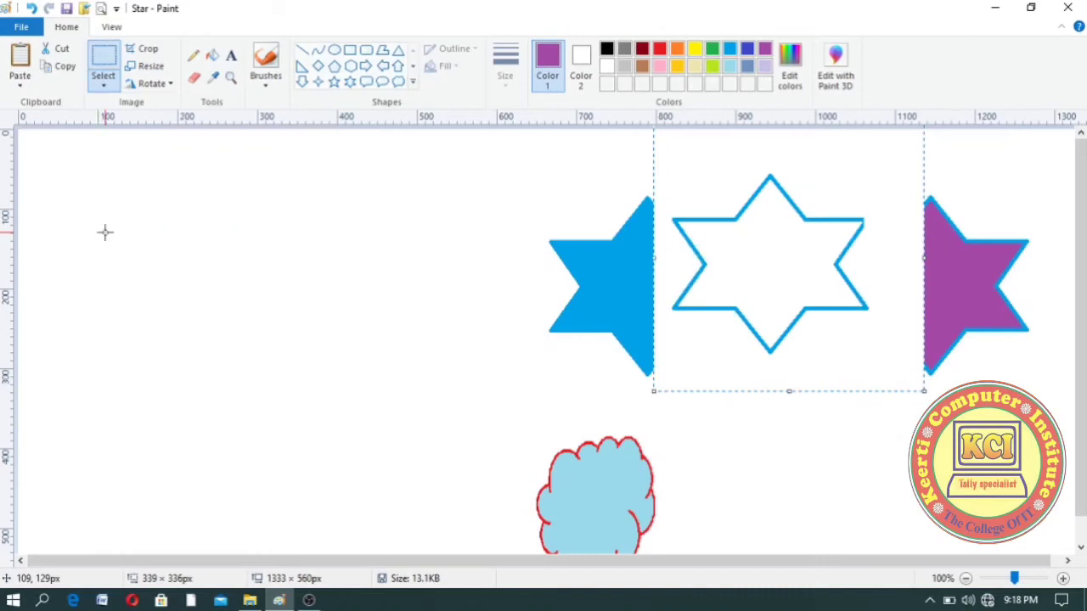
left_click_drag(682, 311, 540, 349)
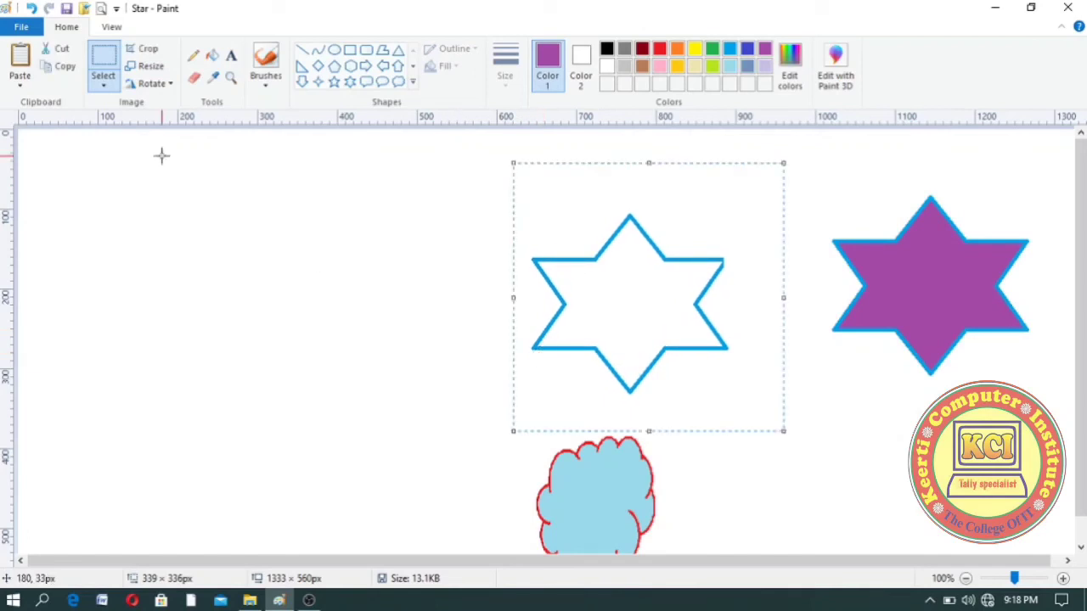
Turn transparent selection back on, move the outline star off to the left of the blue star and deselect it.
left_click(102, 86)
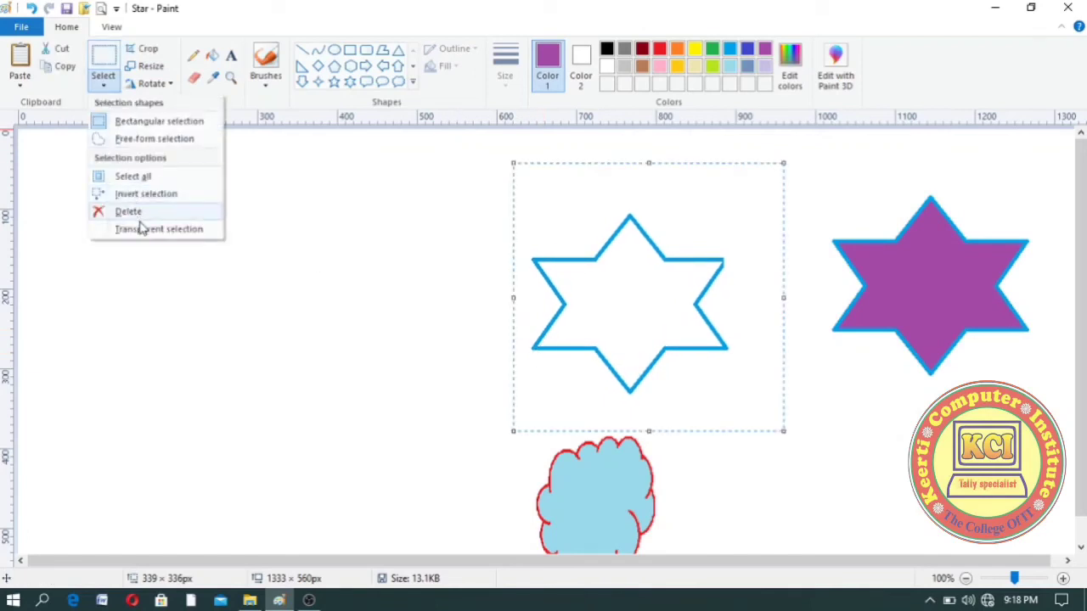
left_click(145, 230)
left_click_drag(550, 198, 268, 271)
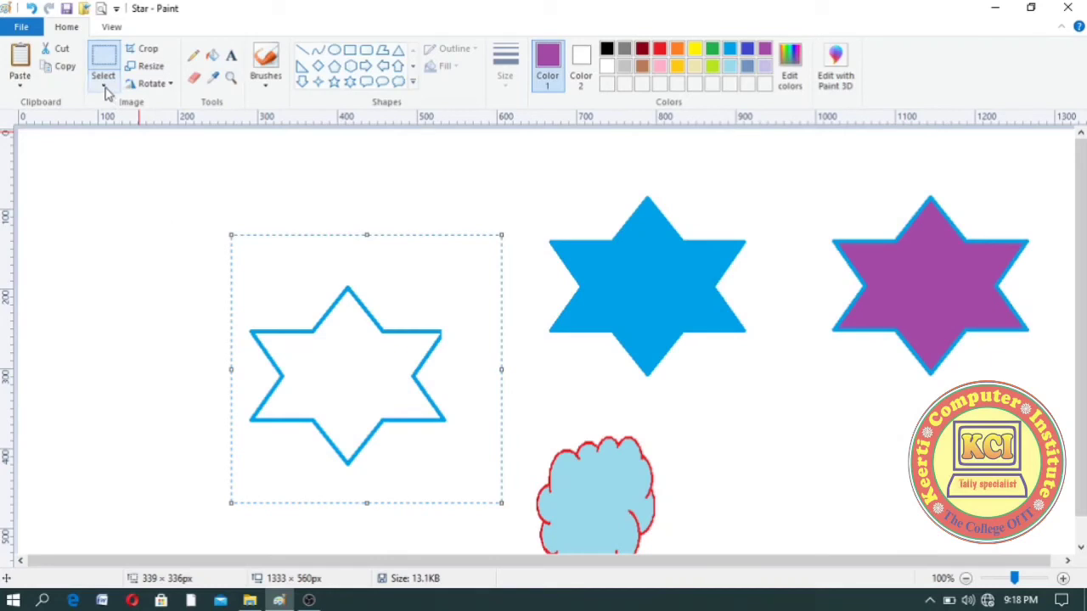
left_click_drag(257, 294, 201, 255)
left_click(500, 330)
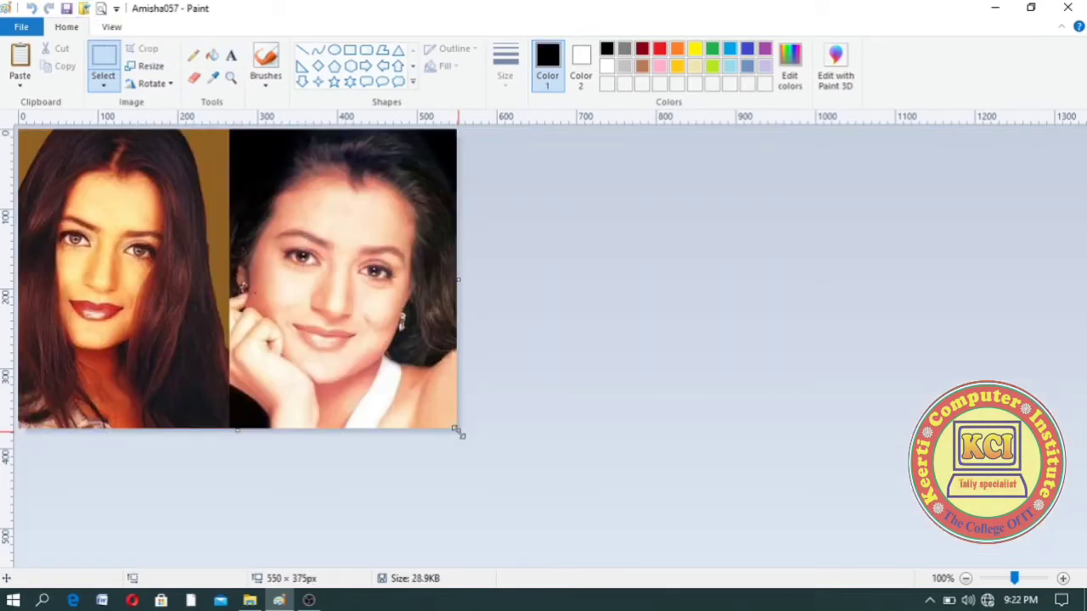
Enlarge the canvas to about 1333 × 553 px and crop the picture to the right-hand portrait, about 280 × 362 px.
left_click_drag(458, 432, 1083, 572)
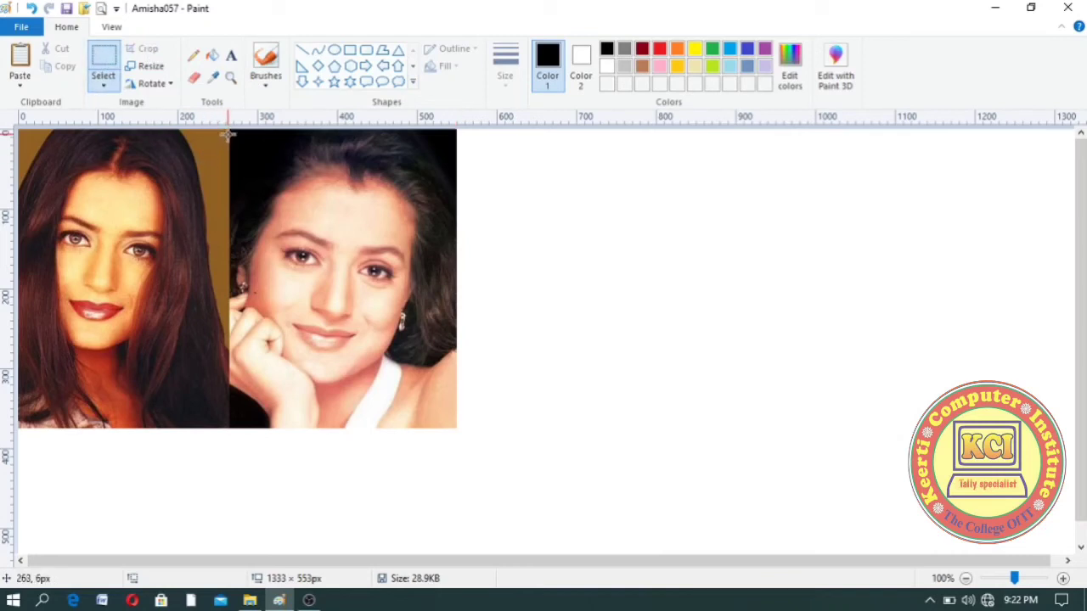
left_click_drag(227, 133, 450, 422)
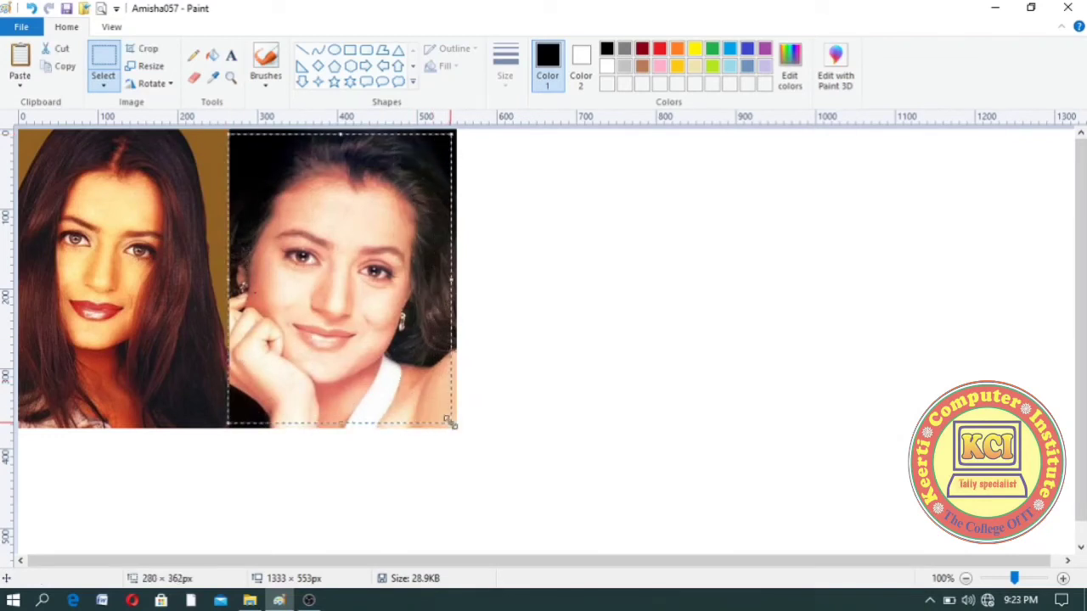
left_click(147, 55)
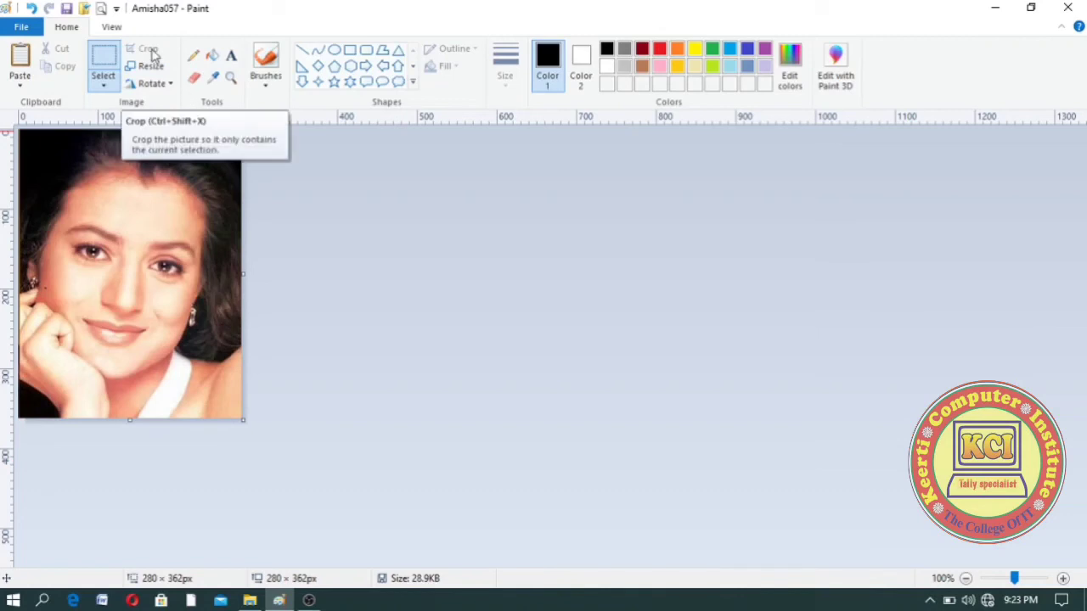
Enlarge the canvas to about 915 × 531 px, then select the portrait at about 275 × 357 px and move it onto the blank area.
left_click_drag(245, 421, 749, 554)
key("ctrl+w")
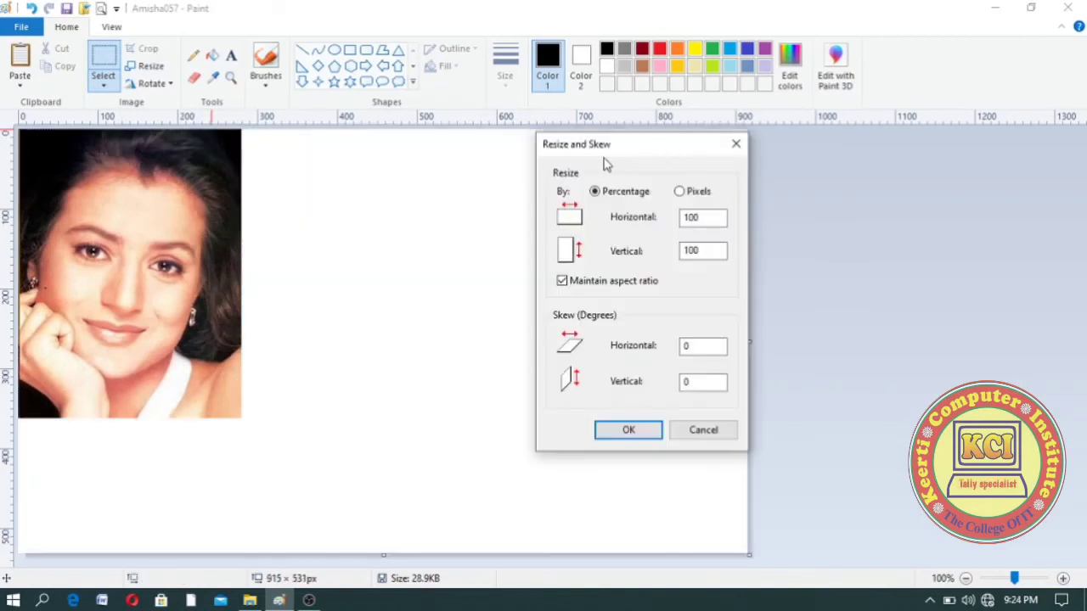
left_click(735, 145)
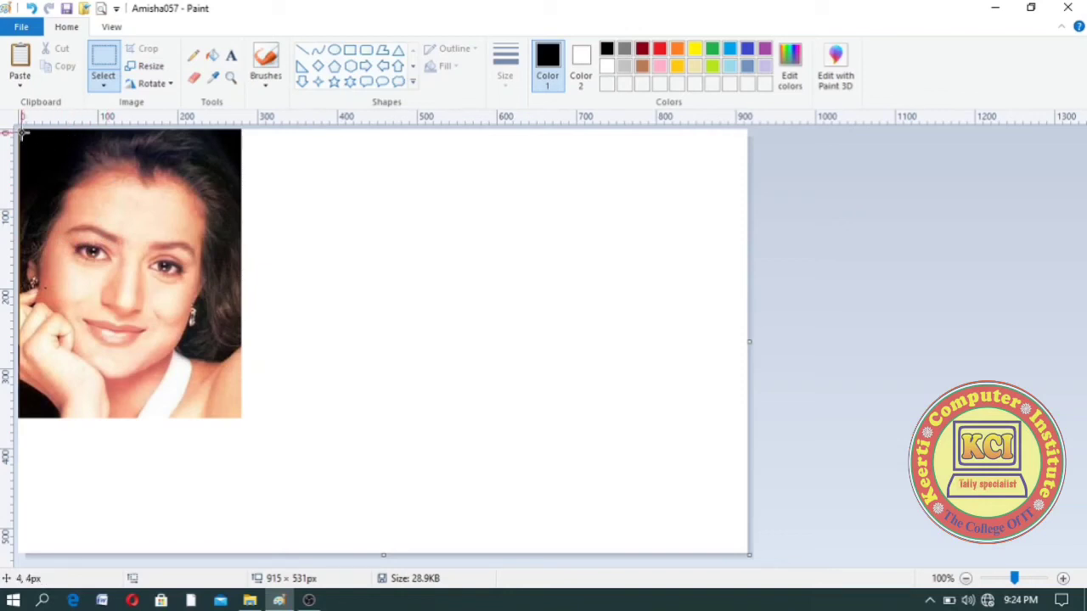
mouse_move(22, 132)
left_mouse_down()
mouse_move(53, 311)
mouse_move(89, 397)
mouse_move(165, 421)
mouse_move(242, 416)
left_mouse_up()
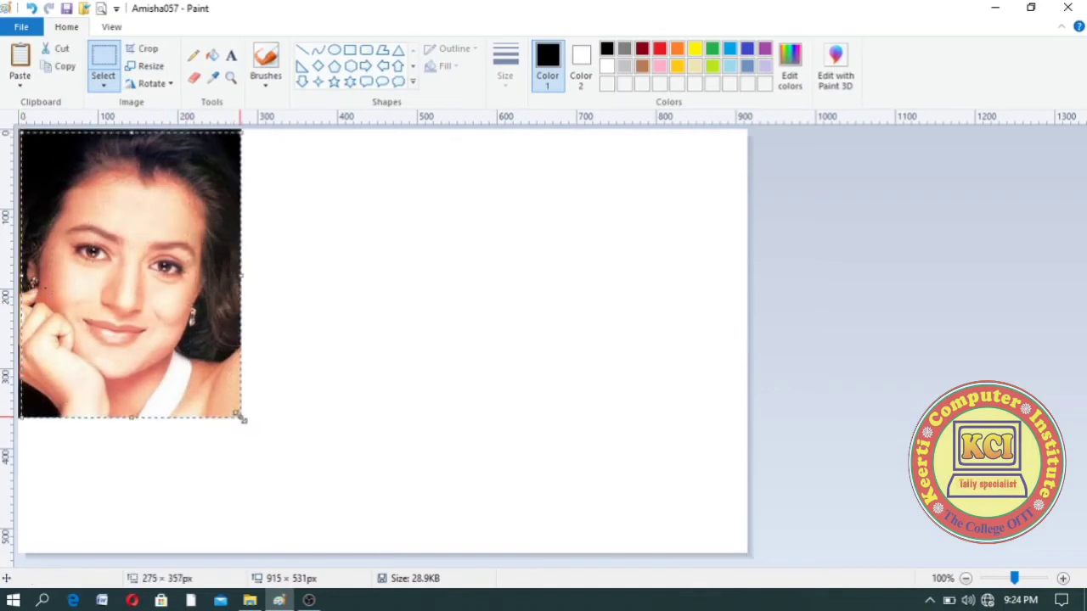
left_click_drag(142, 296, 438, 340)
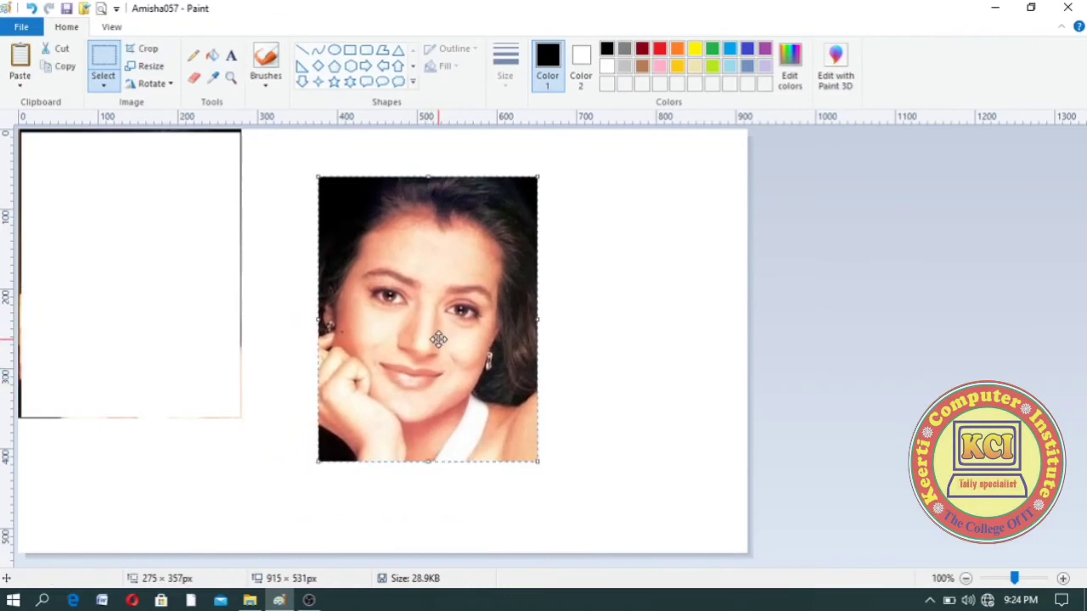
Resize the portrait to 50% horizontally and 100% vertically without maintaining the aspect ratio, and undo the resize.
left_click(155, 67)
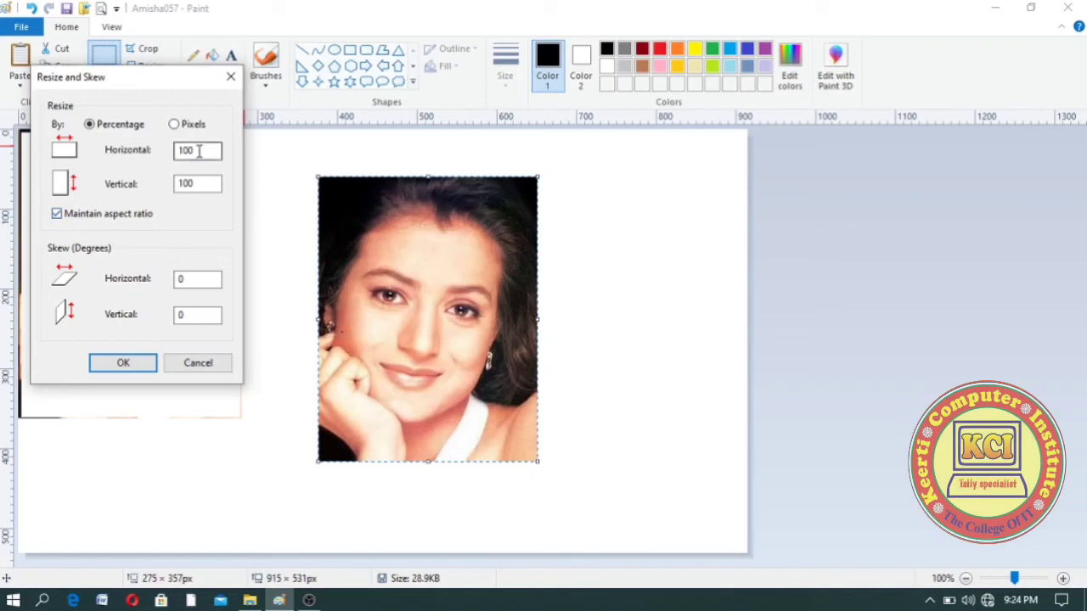
left_click_drag(198, 150, 170, 151)
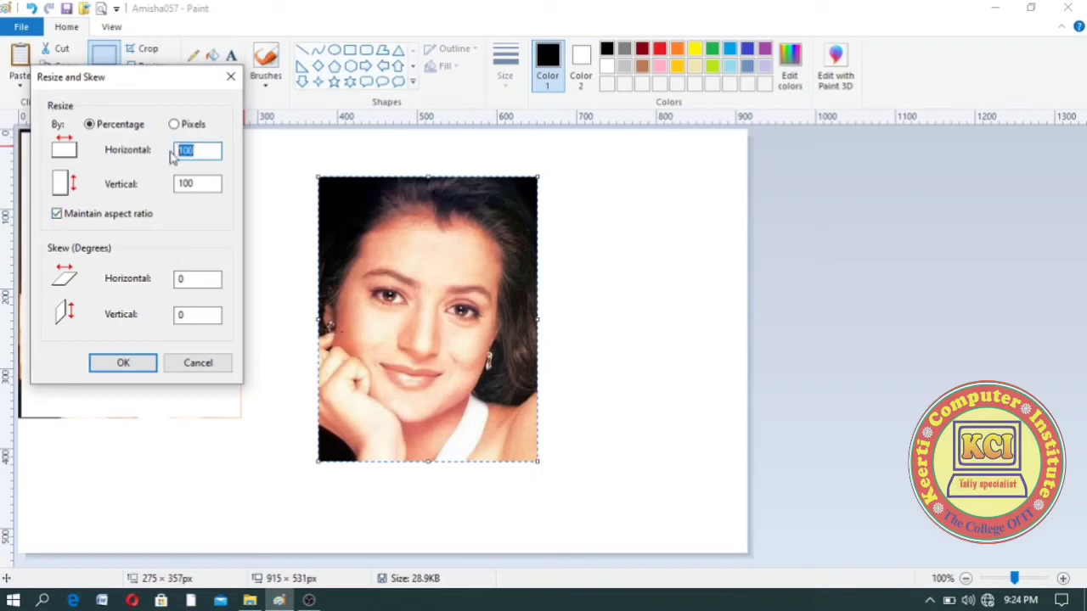
type("50")
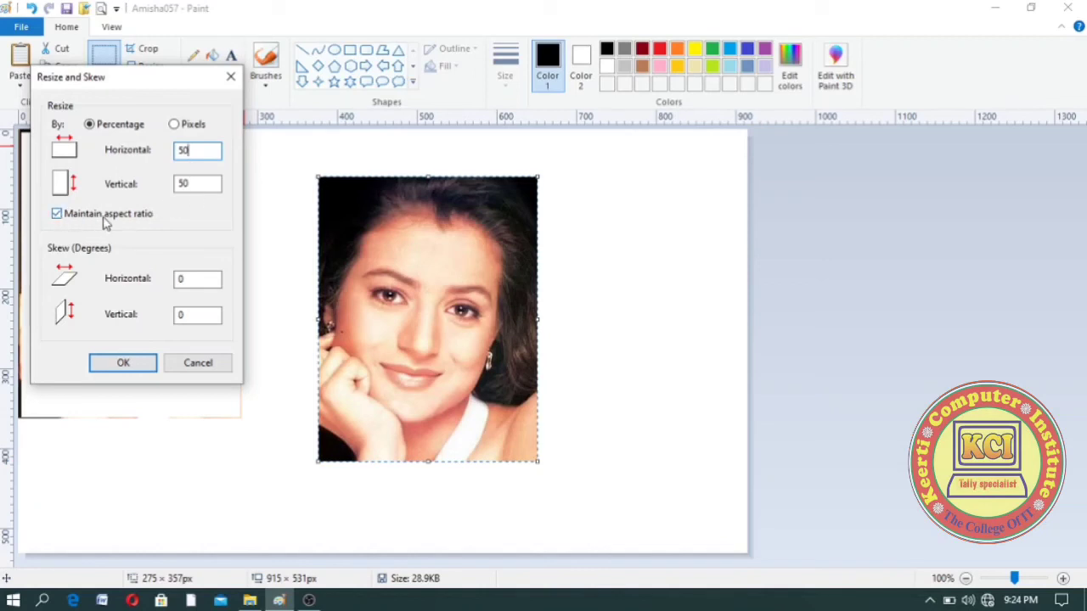
left_click(57, 214)
left_click_drag(203, 183, 164, 181)
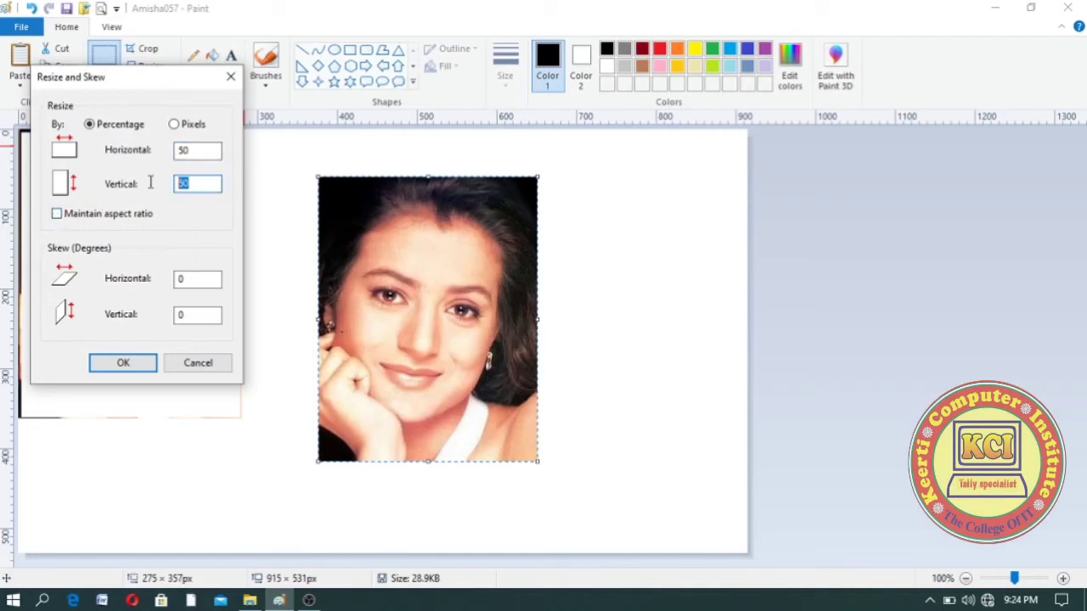
type("100")
left_click(187, 153)
left_click(139, 368)
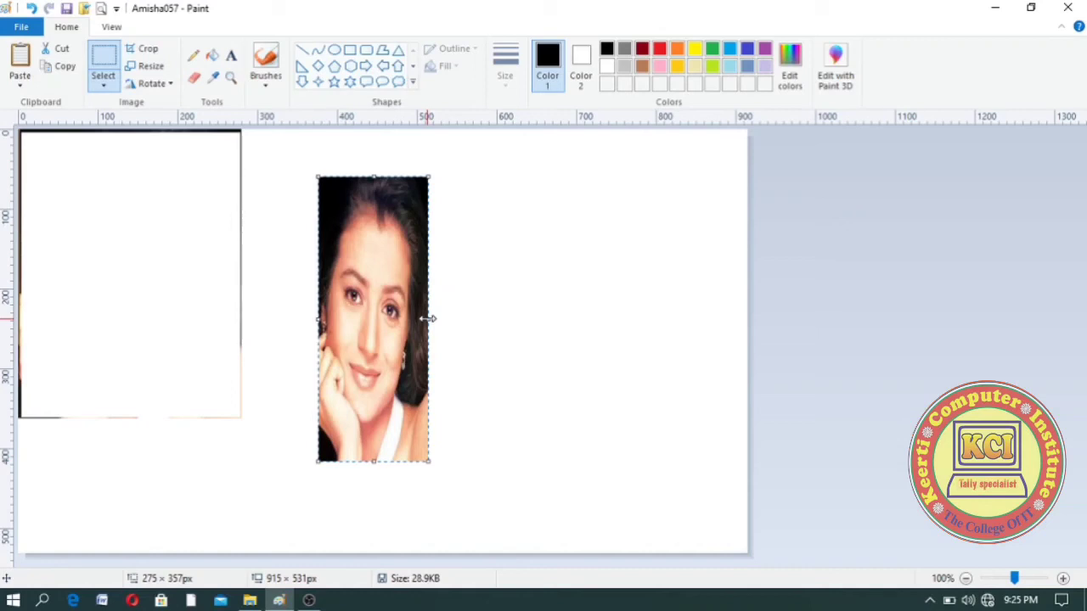
key("ctrl+z")
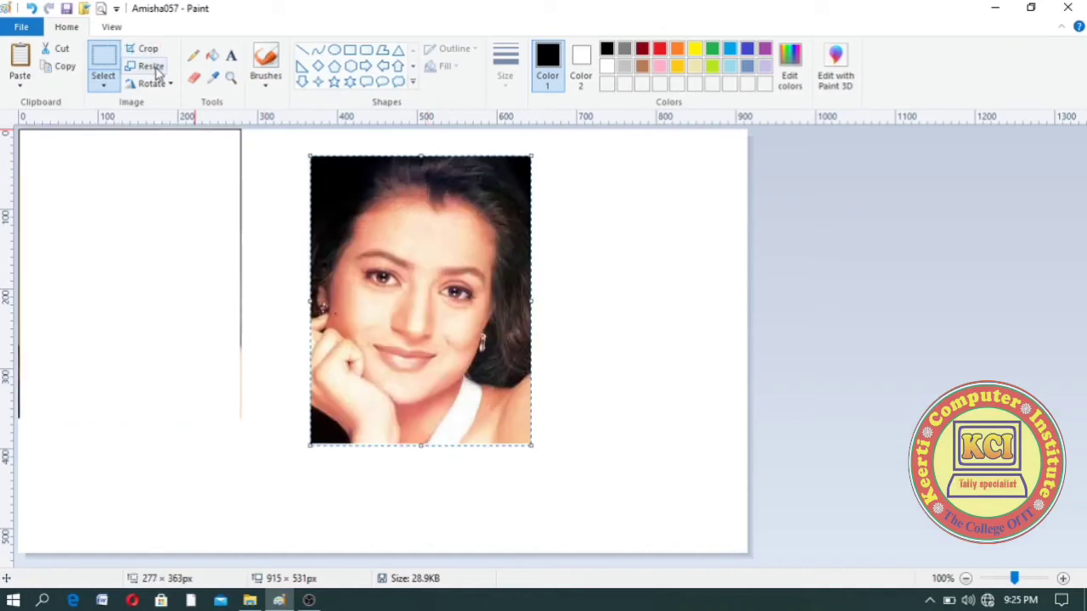
Resize the portrait to 40% vertically without maintaining the aspect ratio, keeping the width at 100%, and undo the resize.
left_click(148, 66)
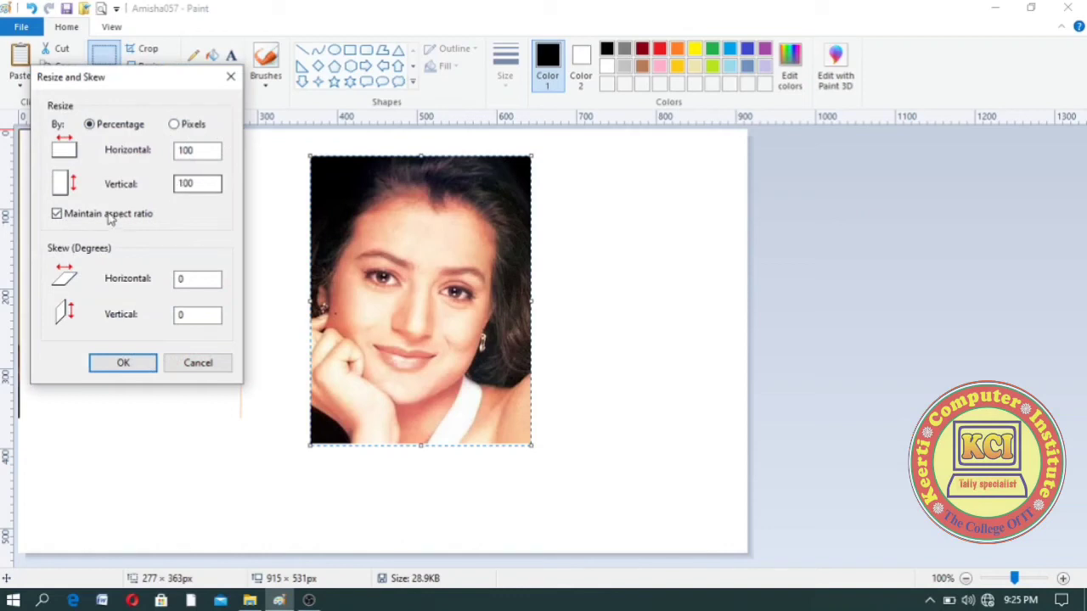
left_click(56, 215)
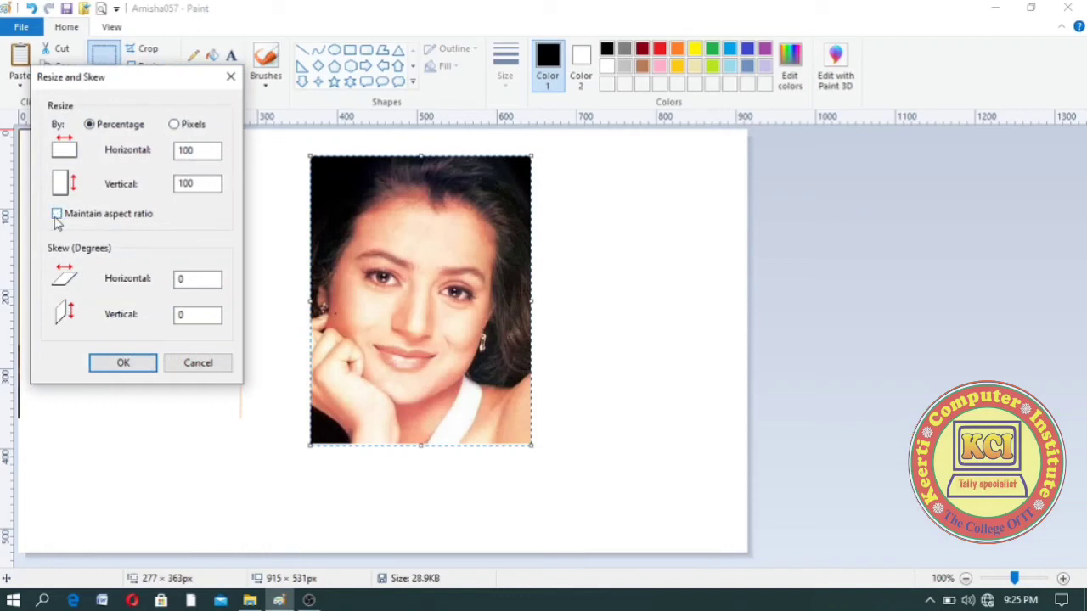
double_click(197, 185)
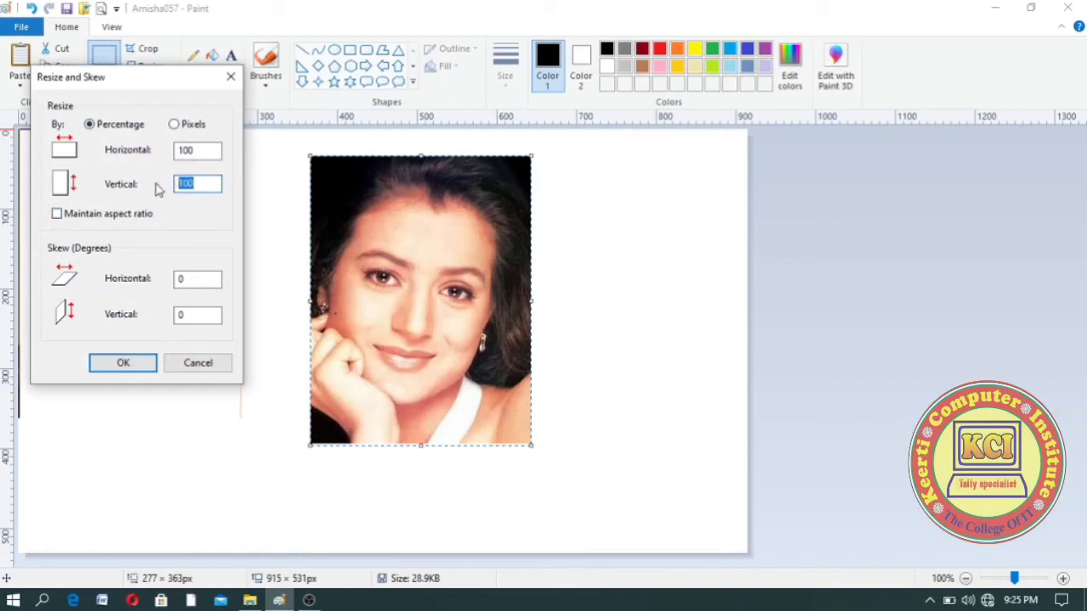
type("40")
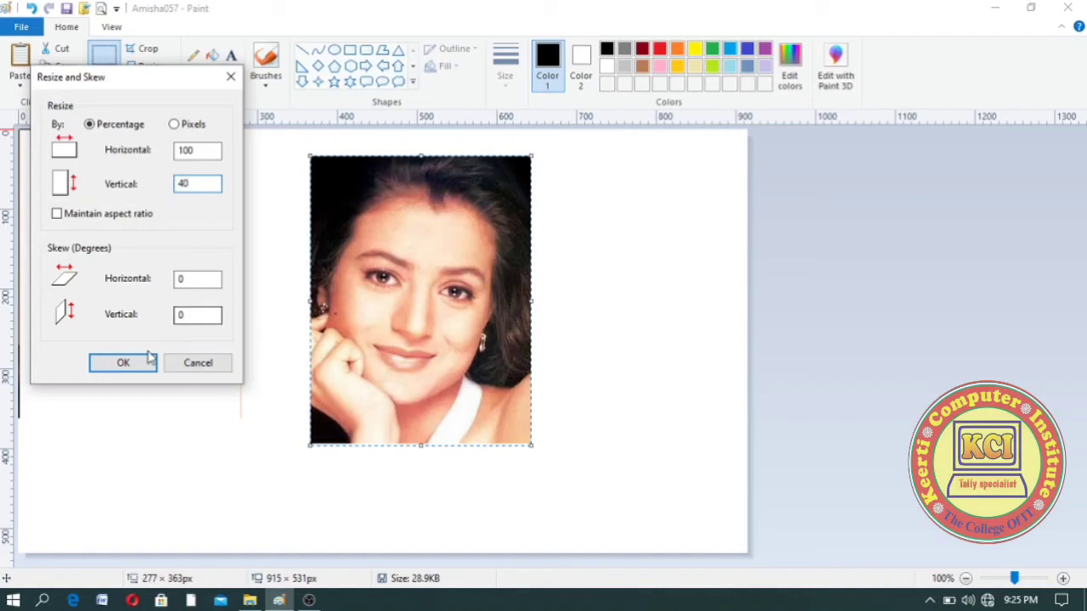
left_click(123, 362)
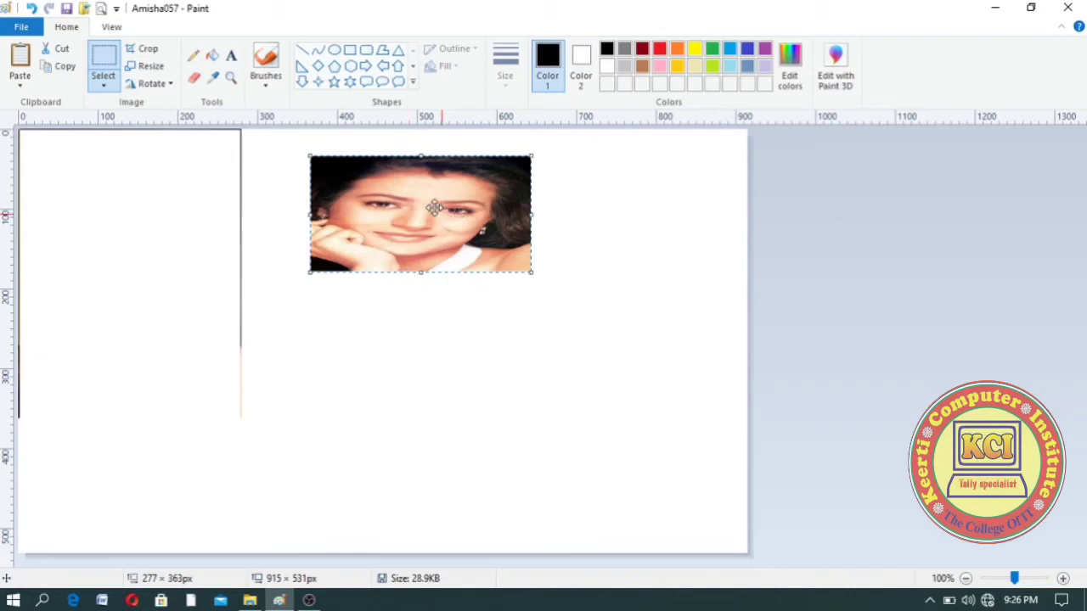
key("ctrl+z")
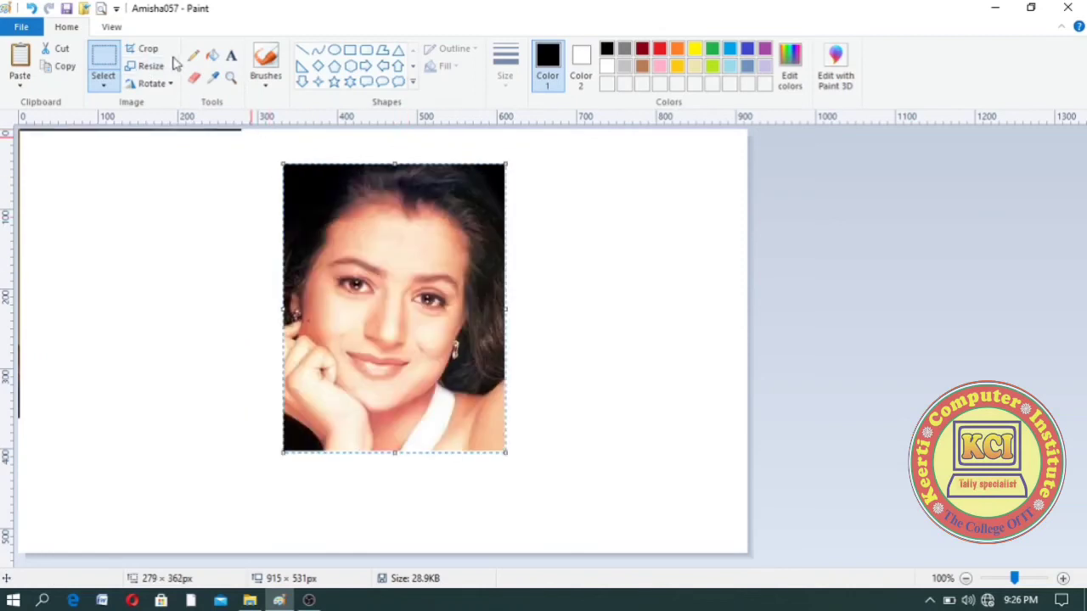
Skew the portrait 40 degrees horizontally, stretch it to about 695 × 446 px, and undo these changes.
left_click(149, 66)
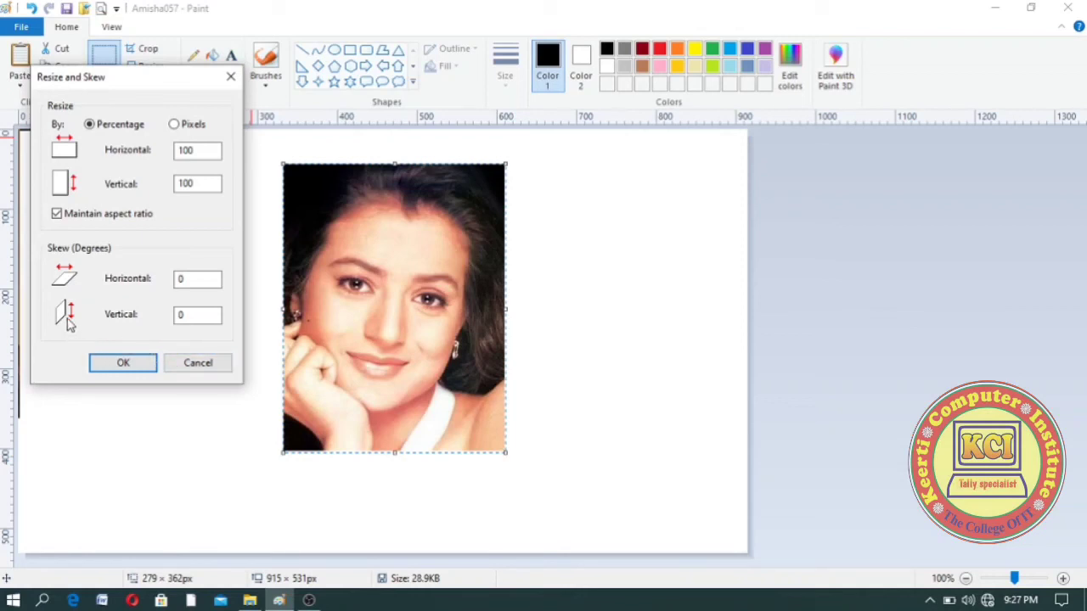
left_click(195, 277)
left_click_drag(194, 278, 171, 279)
key("BackSpace")
type("40")
left_click(124, 363)
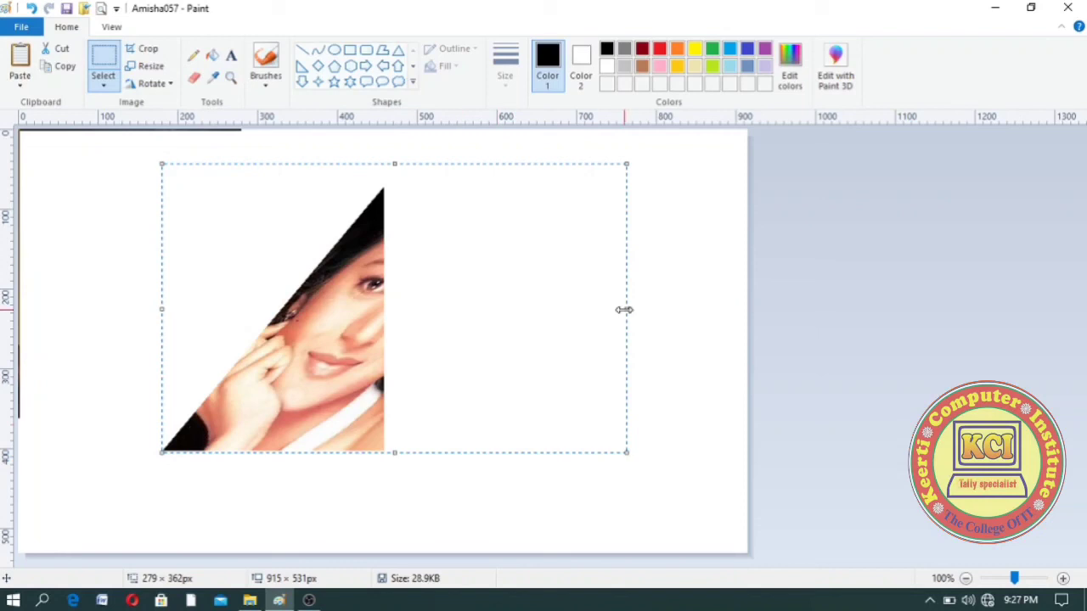
left_click_drag(627, 453, 715, 519)
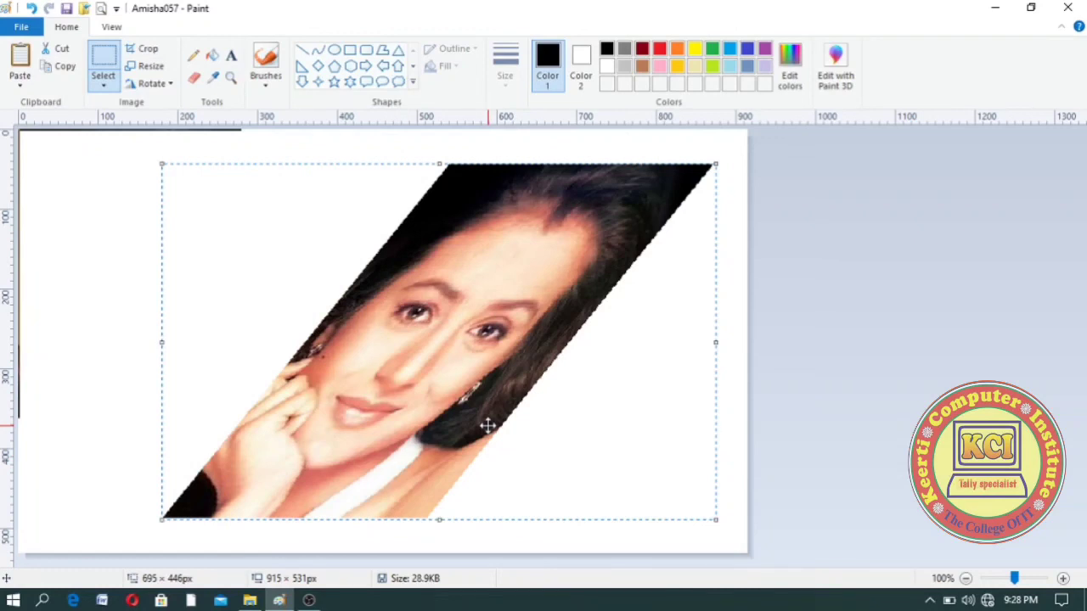
key("ctrl+z")
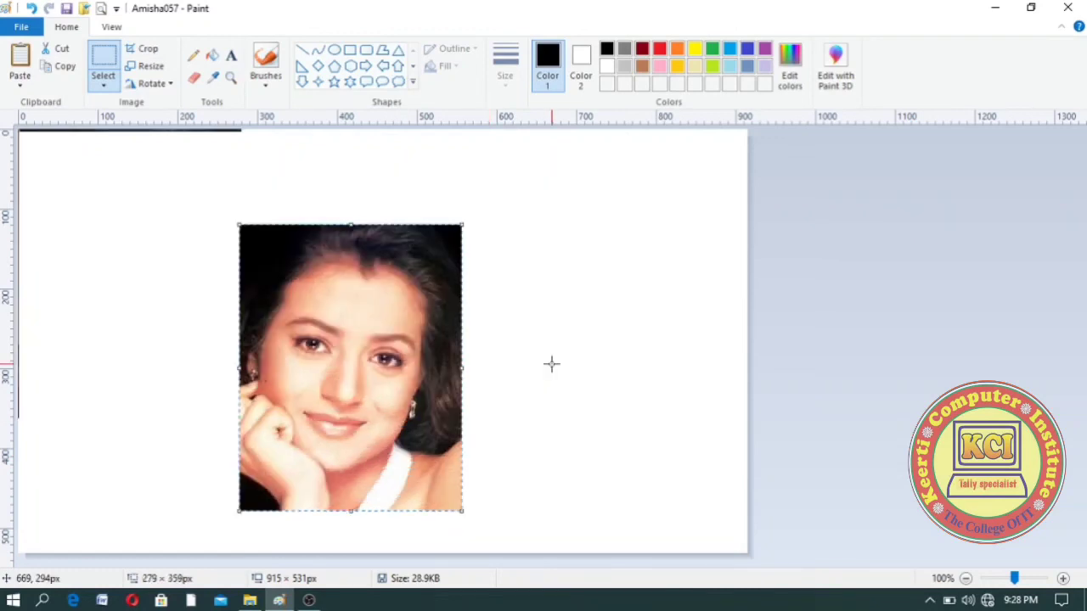
Skew the portrait 45 degrees vertically and undo the skew.
left_click(153, 68)
left_click(187, 314)
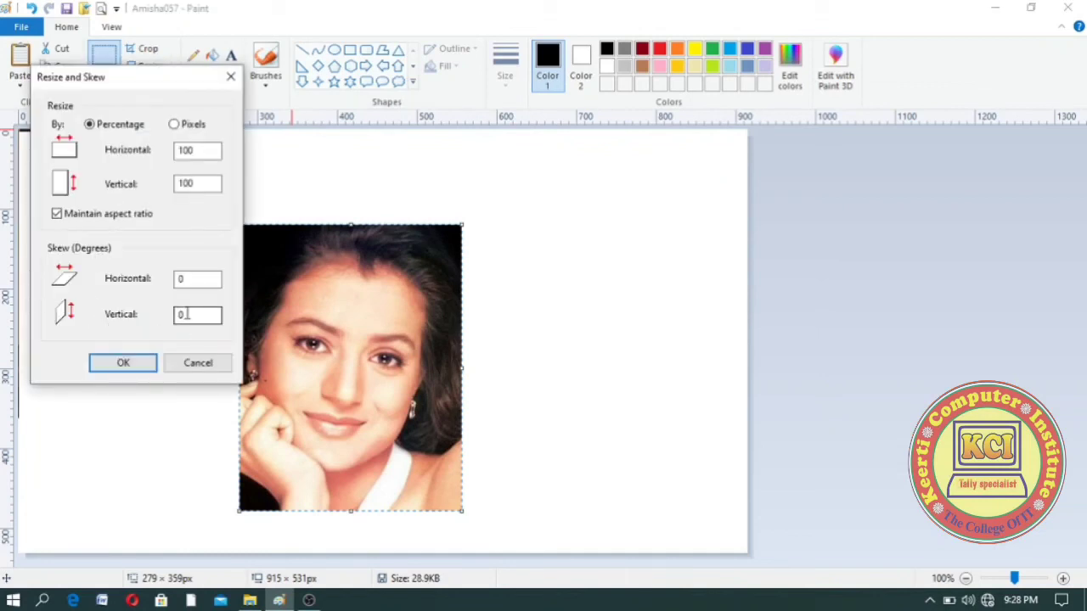
double_click(188, 314)
type("45")
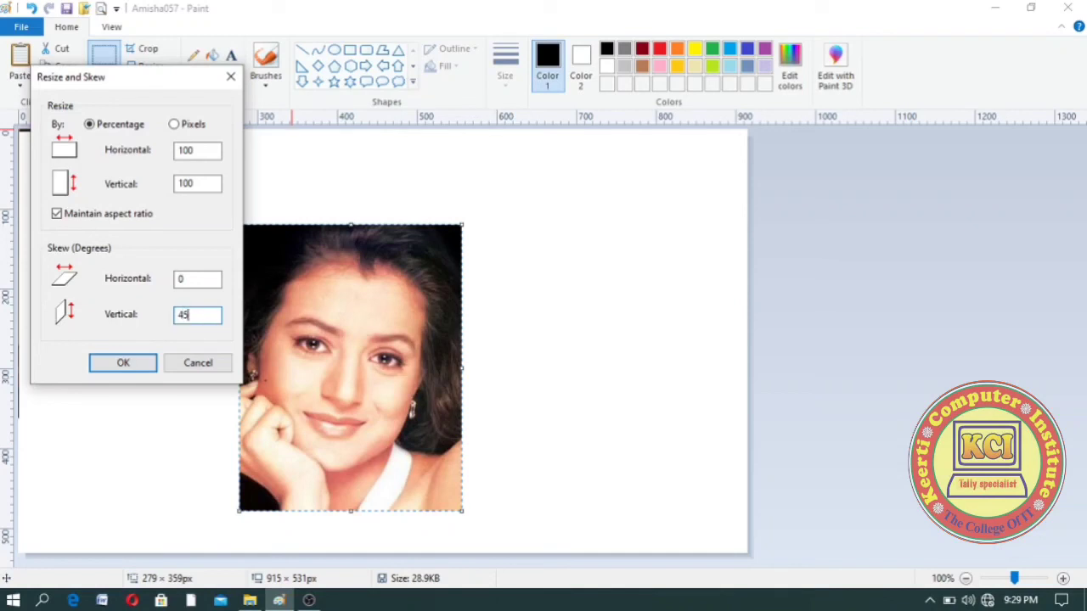
left_click(133, 370)
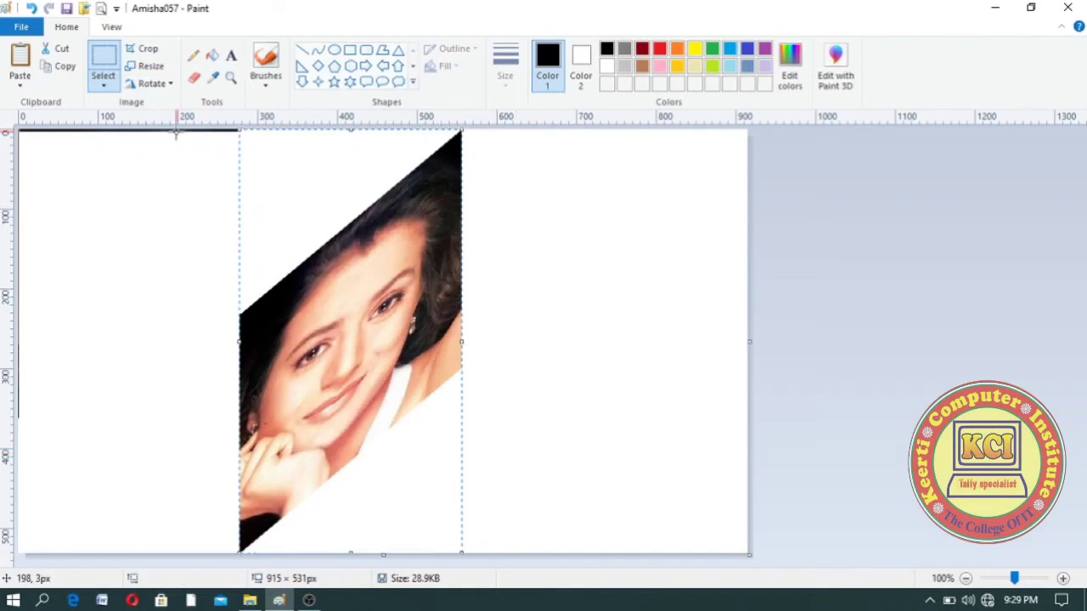
key("ctrl+z")
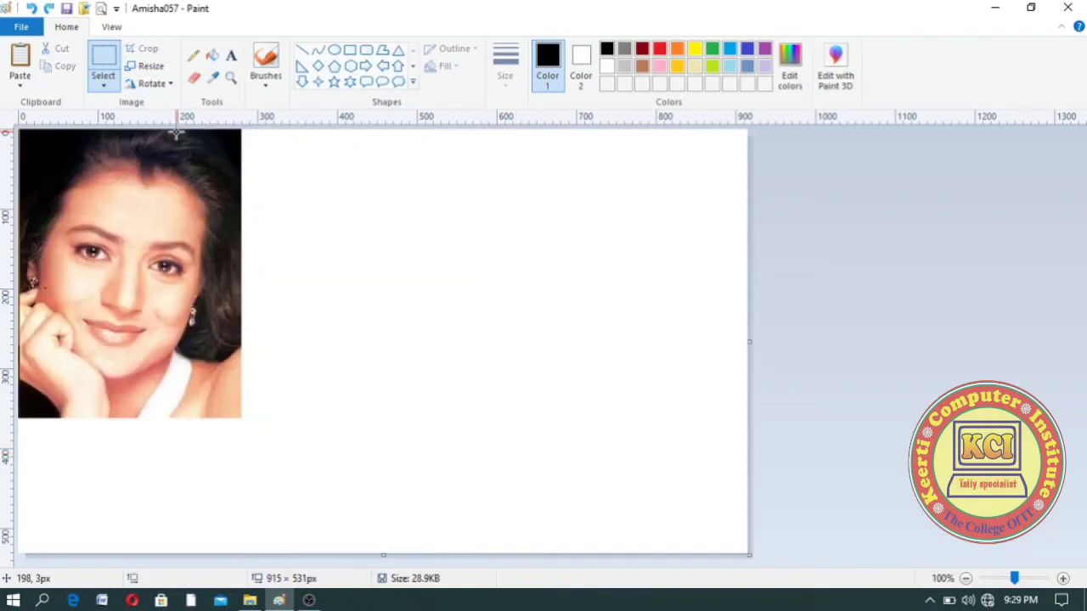
Select the portrait again at about 277 × 358 px and move it onto the blank area of the canvas.
left_click(151, 65)
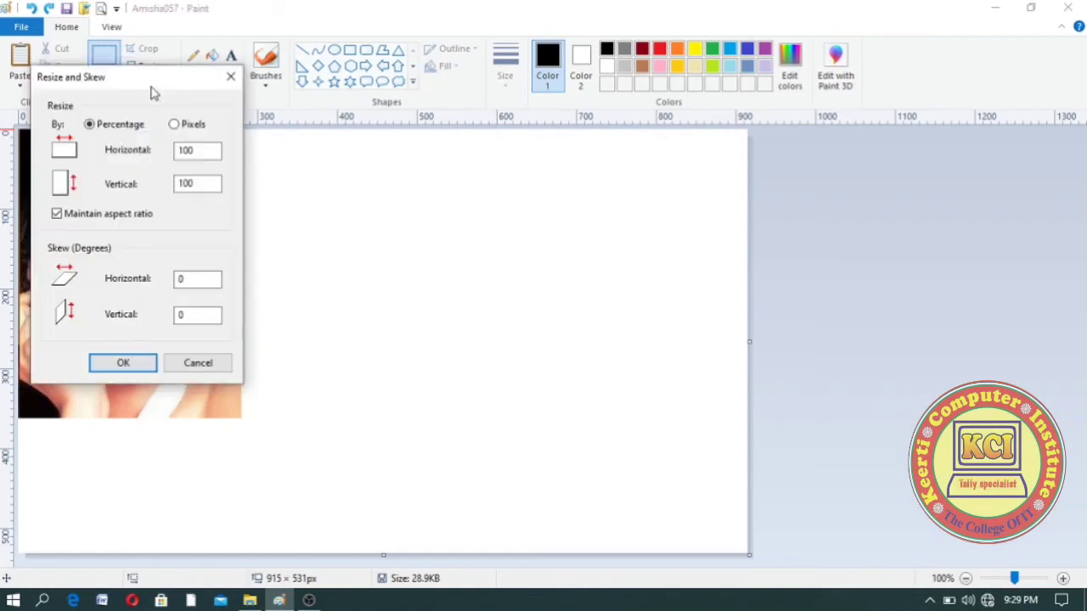
left_click(227, 365)
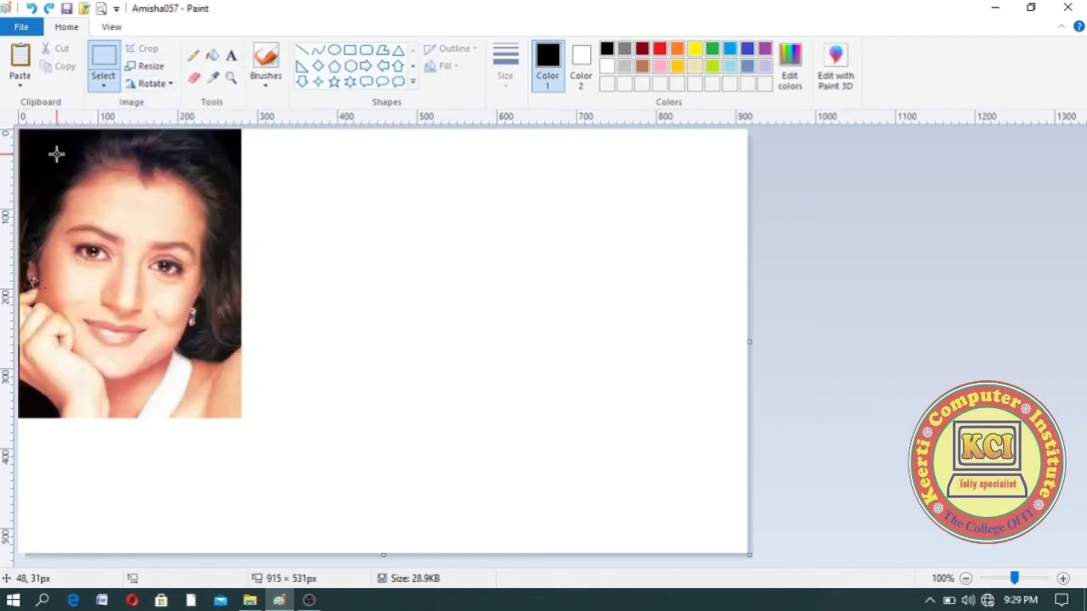
left_click_drag(23, 132, 242, 417)
left_click_drag(180, 329, 472, 401)
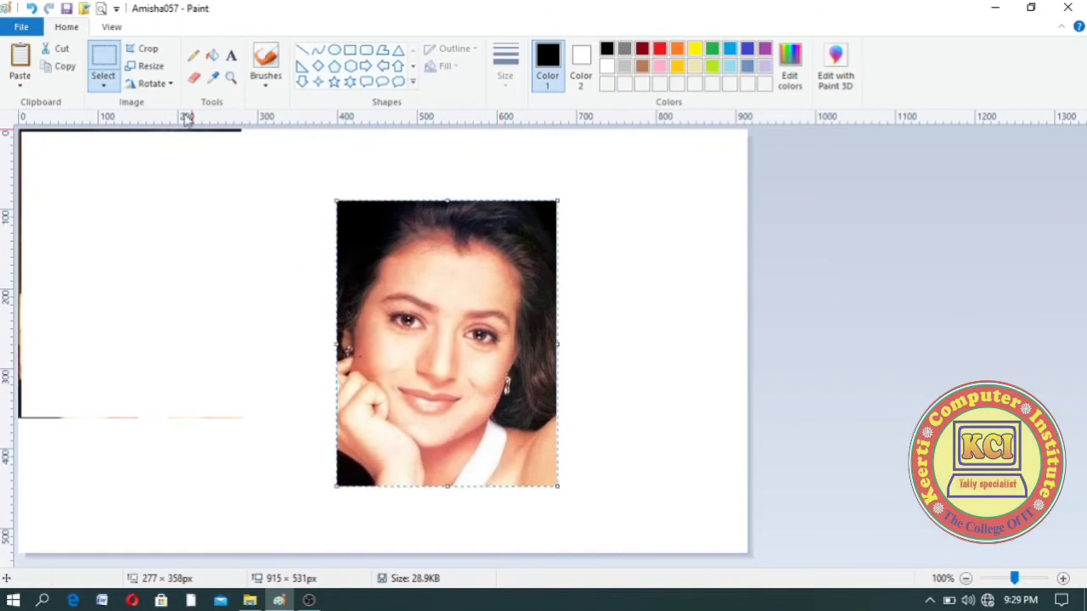
Rotate the portrait right 90°, widen it to about 467 × 277 px, and undo these changes.
left_click(171, 85)
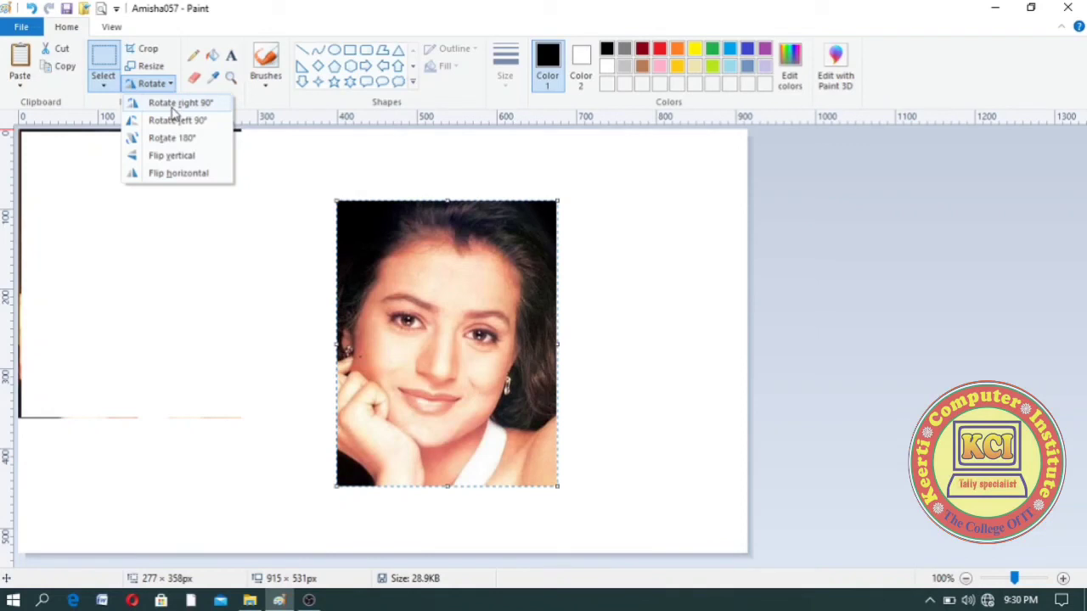
left_click(174, 106)
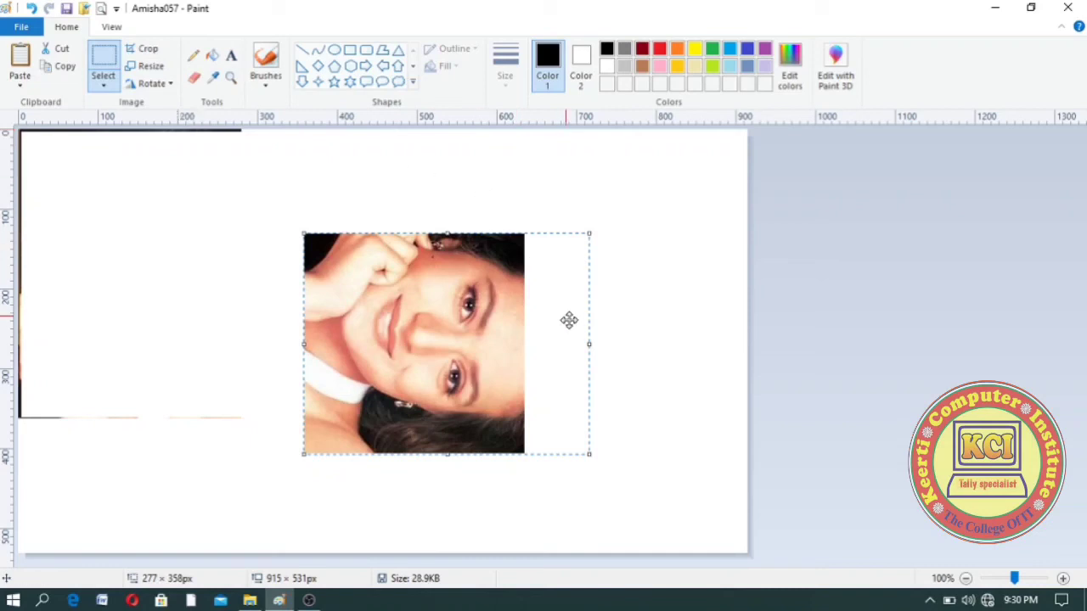
left_click_drag(590, 345, 674, 341)
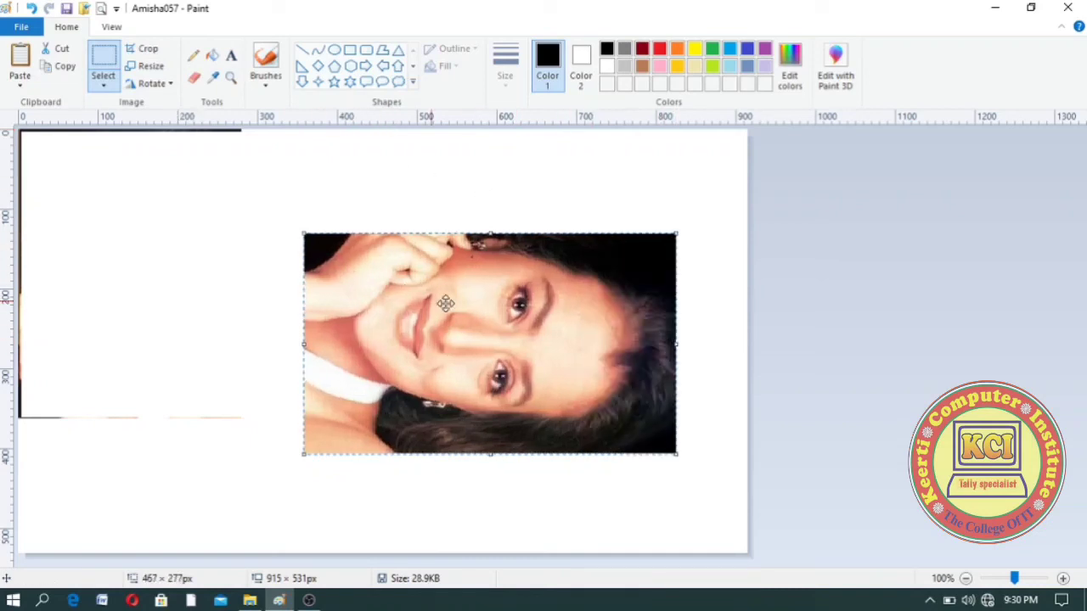
key("ctrl+z")
key("ctrl+z")
Rotate the portrait left 90° and widen it to about 493 × 278 px.
left_click(166, 83)
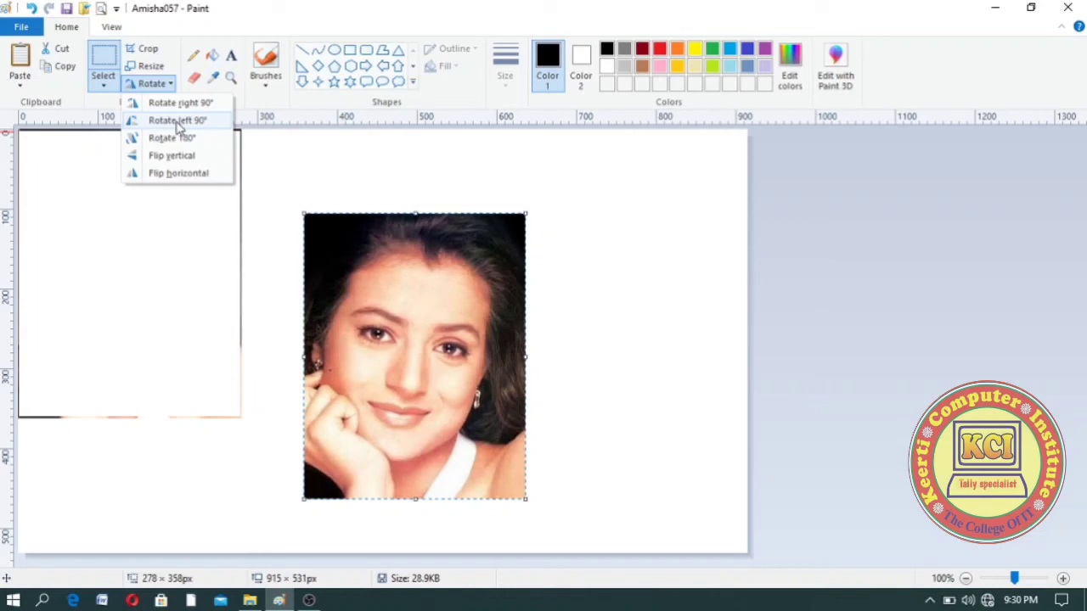
left_click(178, 120)
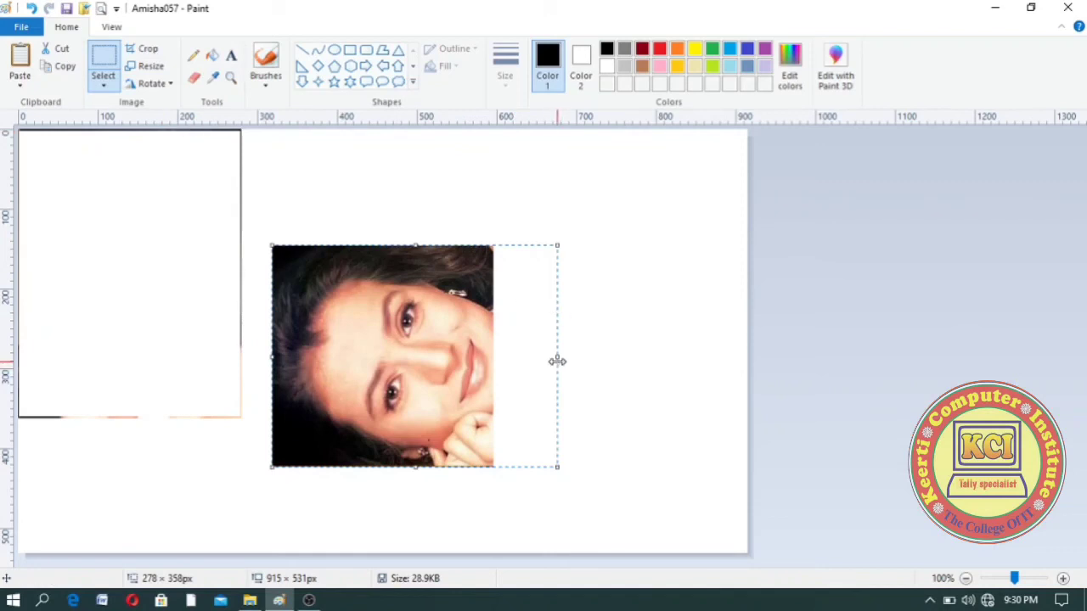
left_click_drag(560, 356, 665, 356)
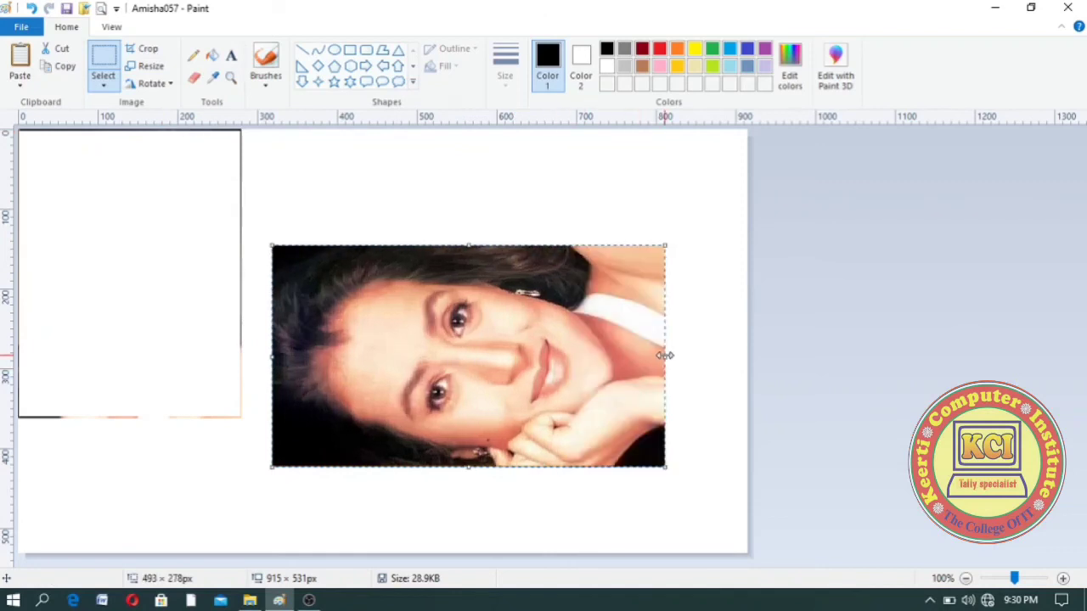
Rotate the widened portrait right 90° back to upright.
left_click(148, 85)
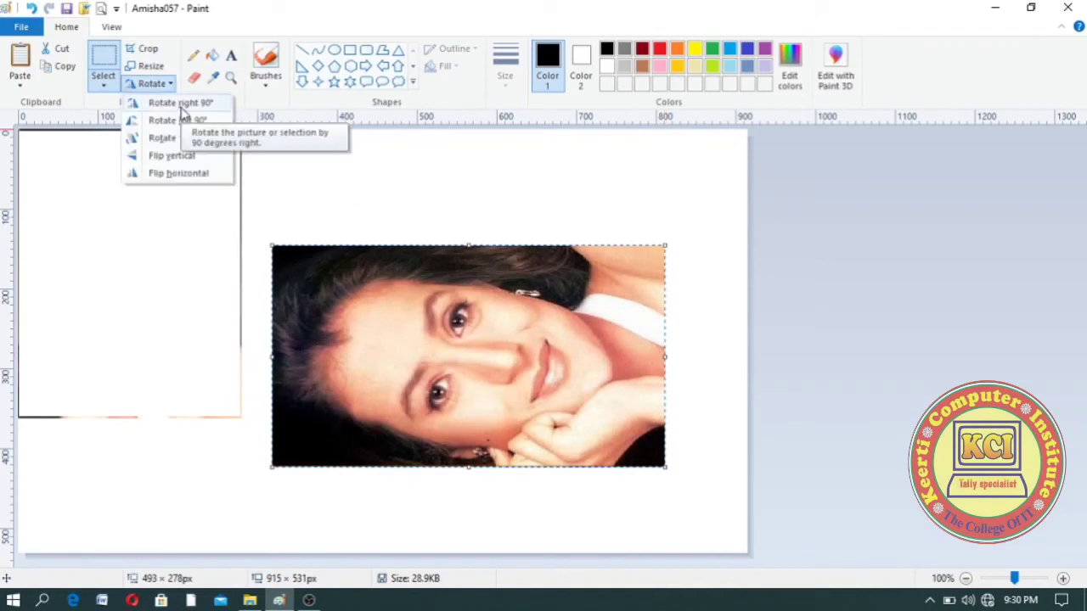
left_click(180, 103)
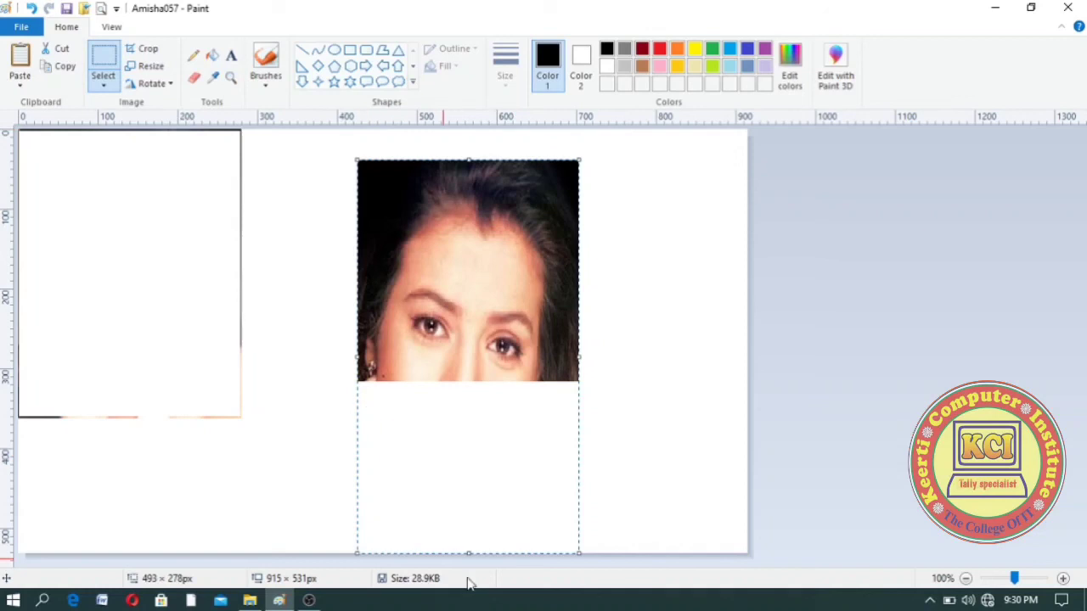
Stretch the upright portrait to about 278 × 522 px, move it up to the canvas's upper edge, and deselect it.
left_click_drag(466, 554, 467, 555)
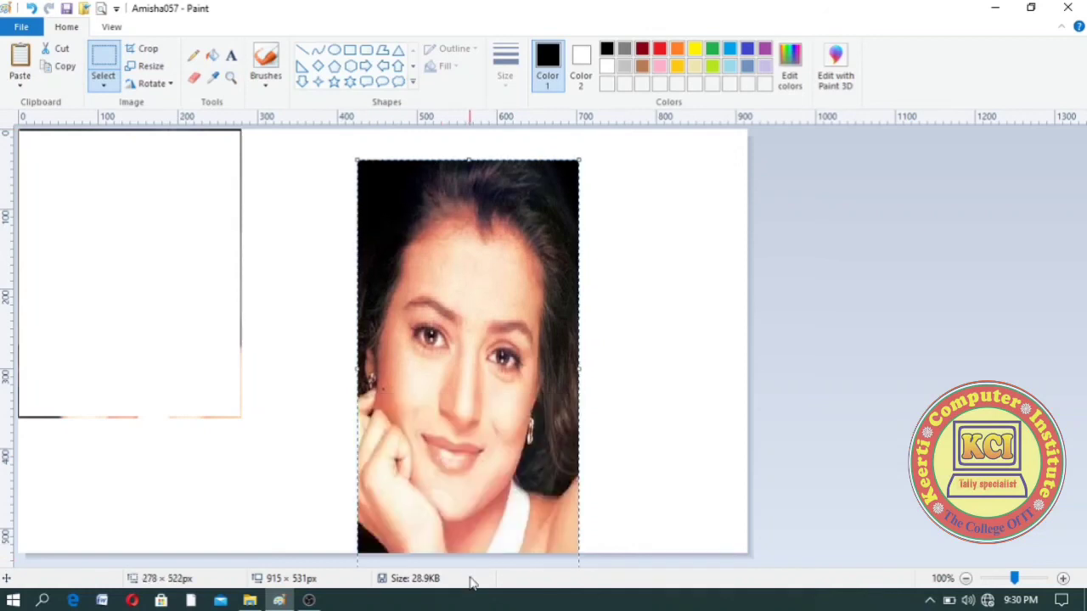
left_click_drag(478, 492, 481, 462)
left_click(754, 341)
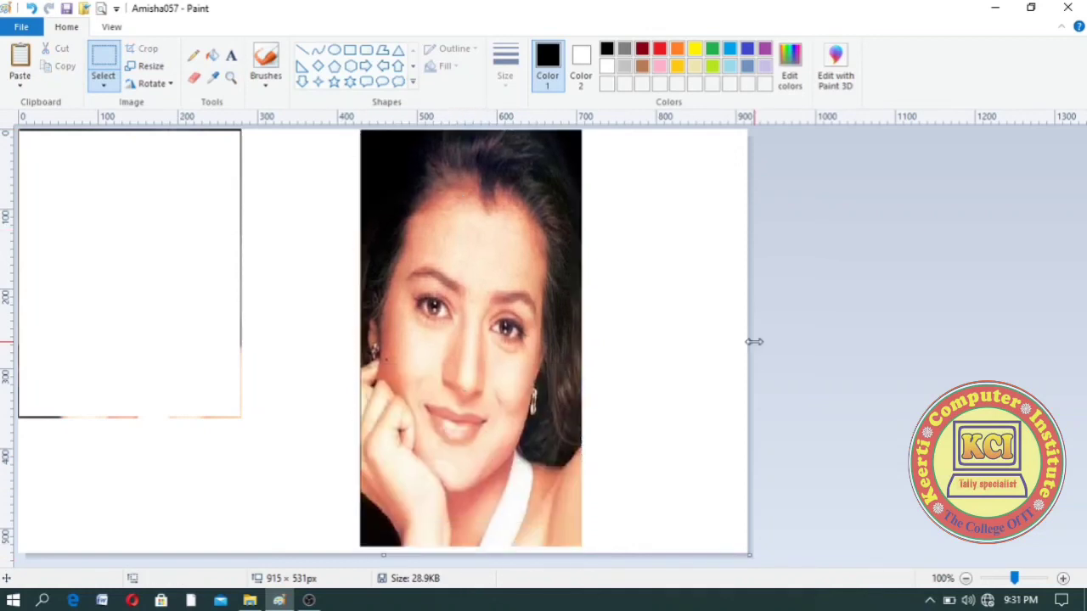
Enlarge the canvas to about 1329 × 561 px by extending its width and height.
left_click_drag(754, 342, 1076, 358)
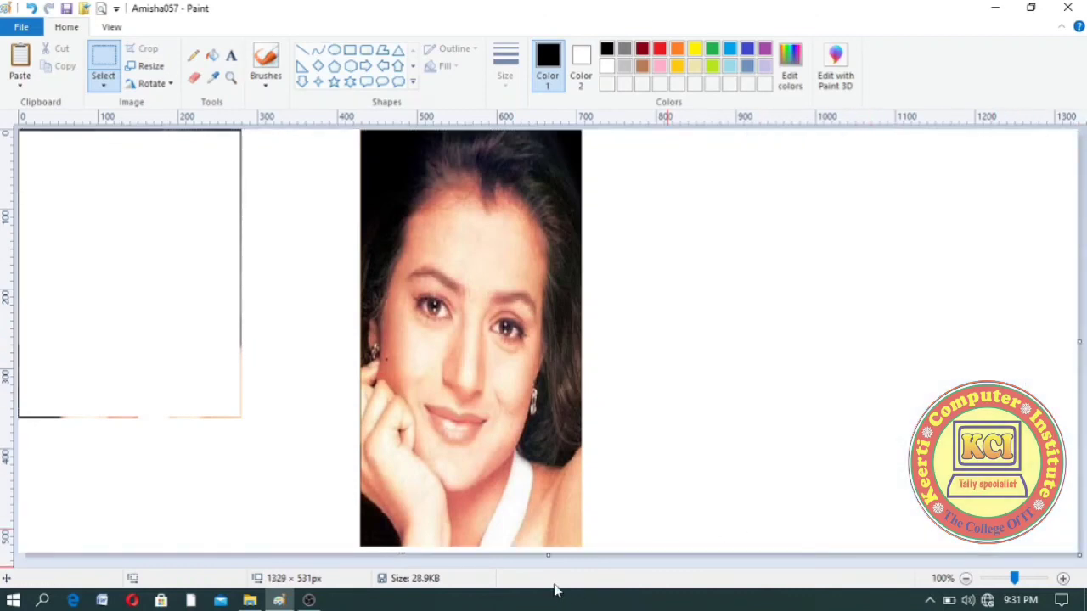
left_click_drag(549, 555, 555, 582)
Select the portrait again, reduce the selection to about 282 × 325 px, and place it in the blank middle area of the canvas.
left_click_drag(358, 130, 580, 547)
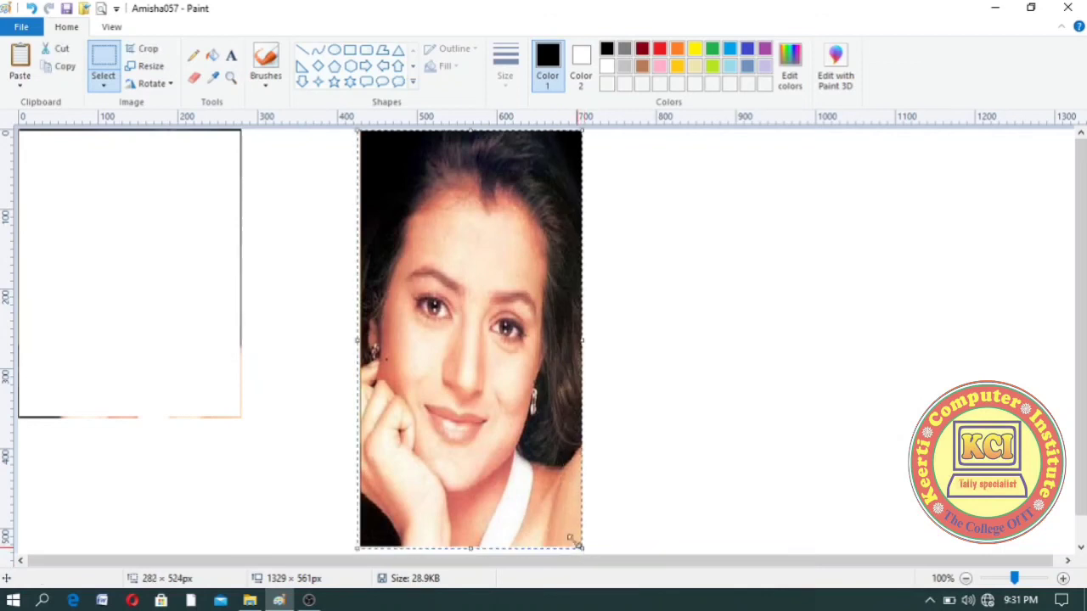
left_click_drag(533, 463, 602, 465)
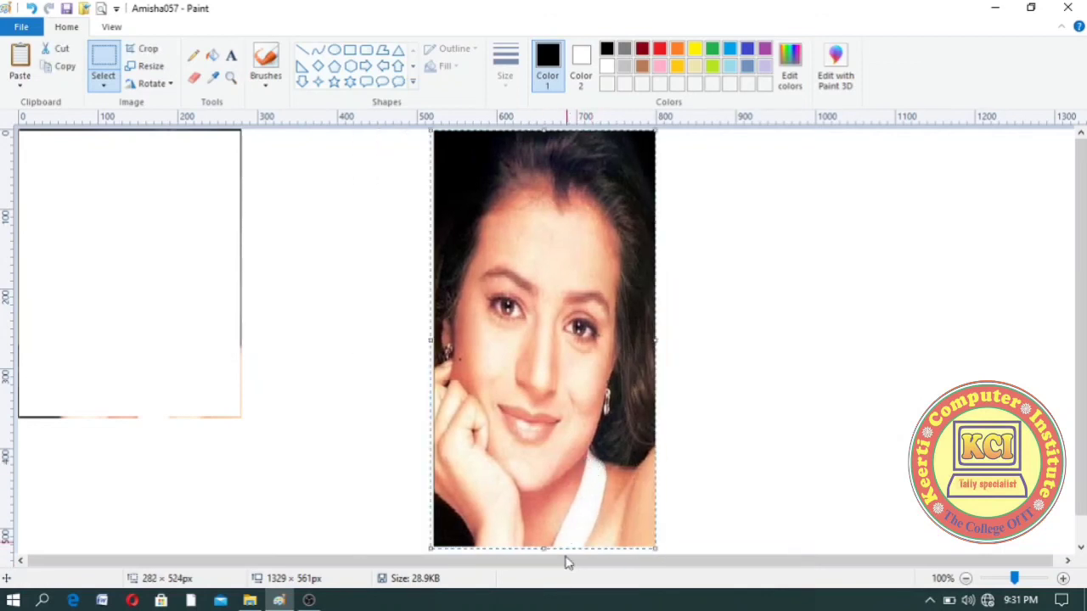
left_click_drag(543, 549, 539, 388)
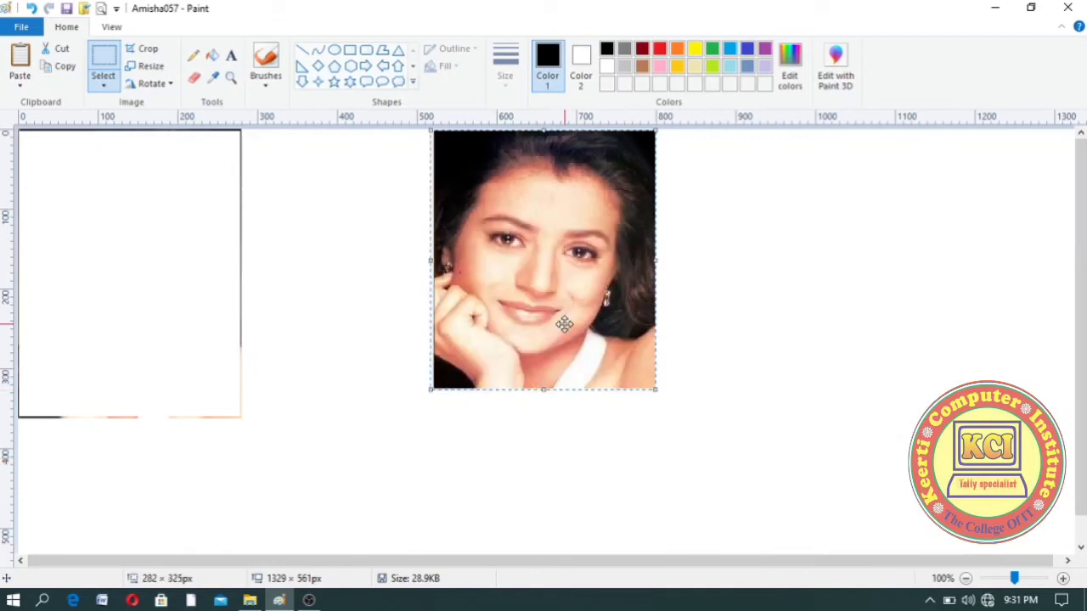
left_click_drag(563, 322, 526, 406)
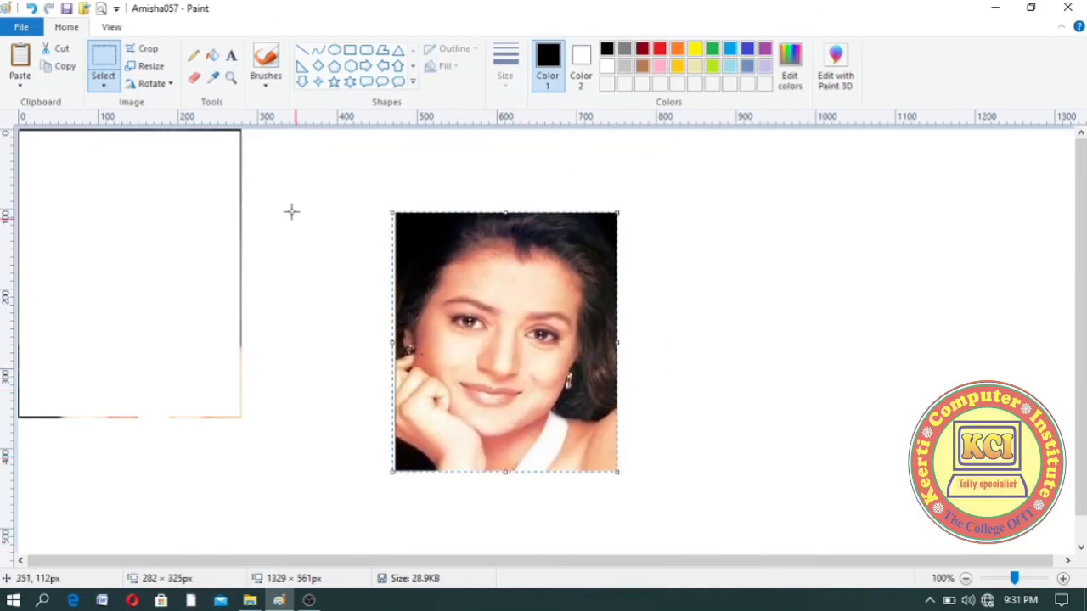
Rotate the selected portrait 180° so it is upside down, and rotate it 180° again to restore it.
left_click(170, 86)
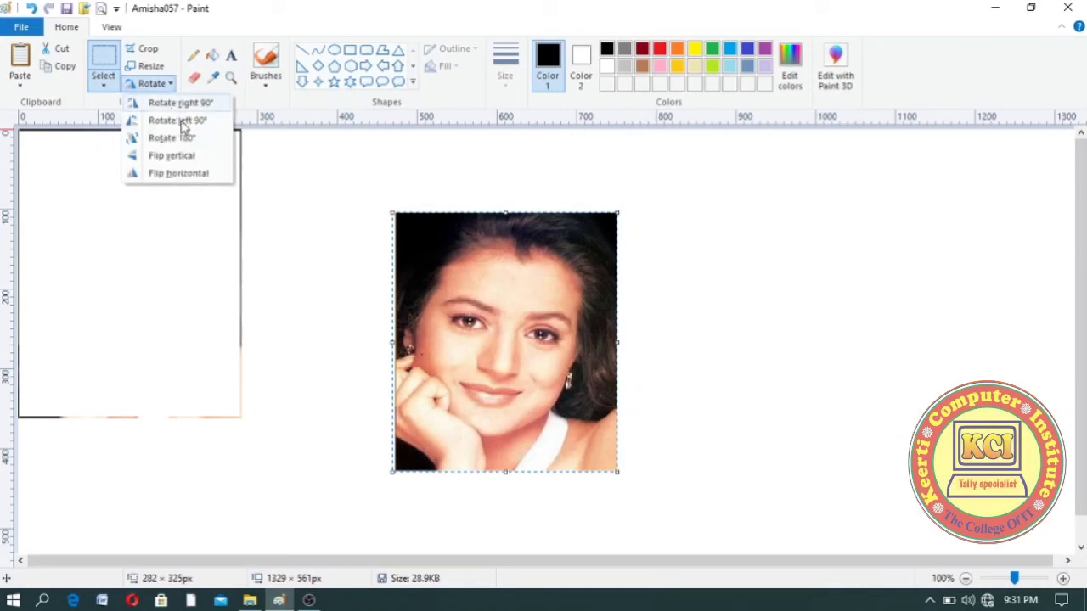
left_click(185, 140)
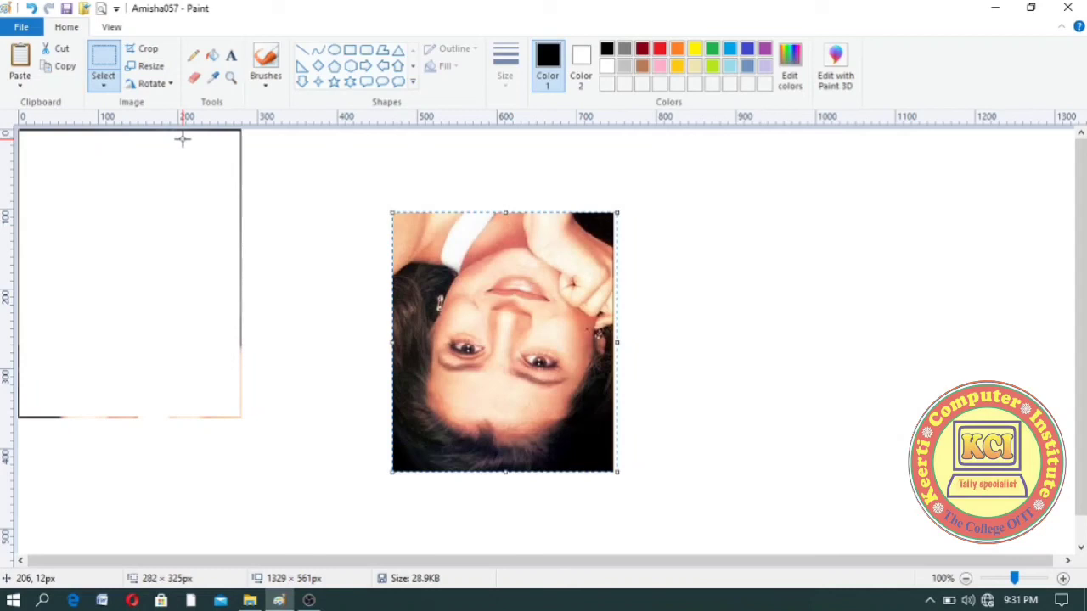
left_click(169, 86)
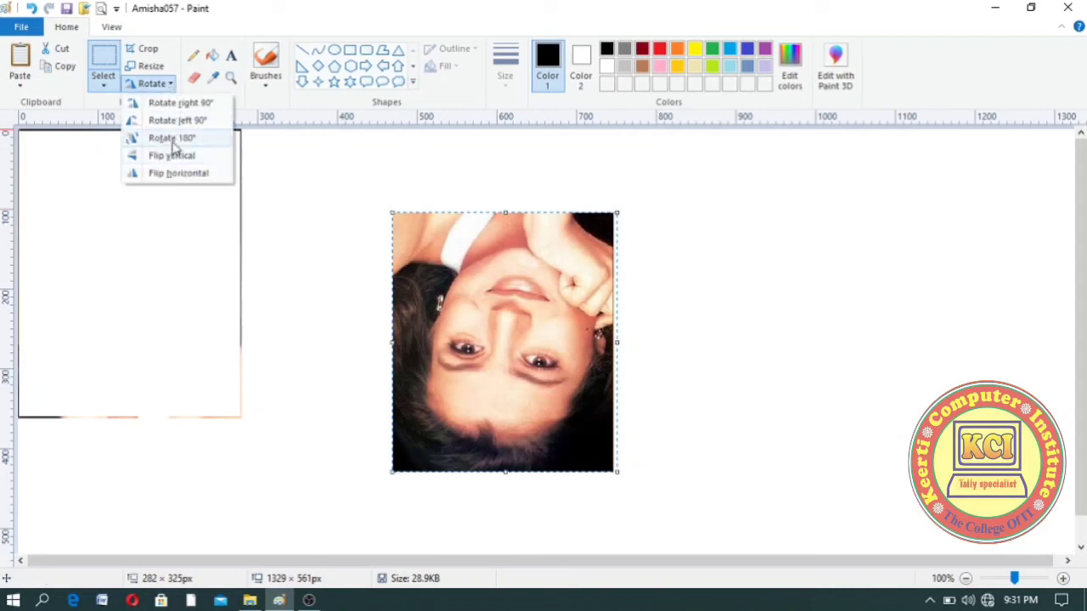
left_click(172, 140)
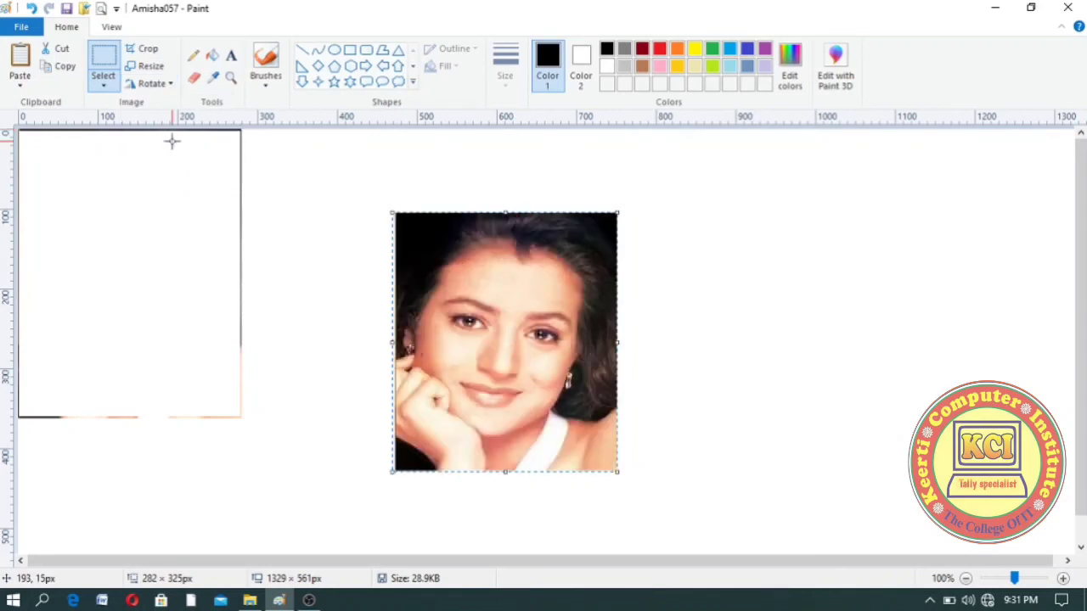
Flip the selected portrait vertically, and apply the same vertical flip again to restore it.
left_click(170, 86)
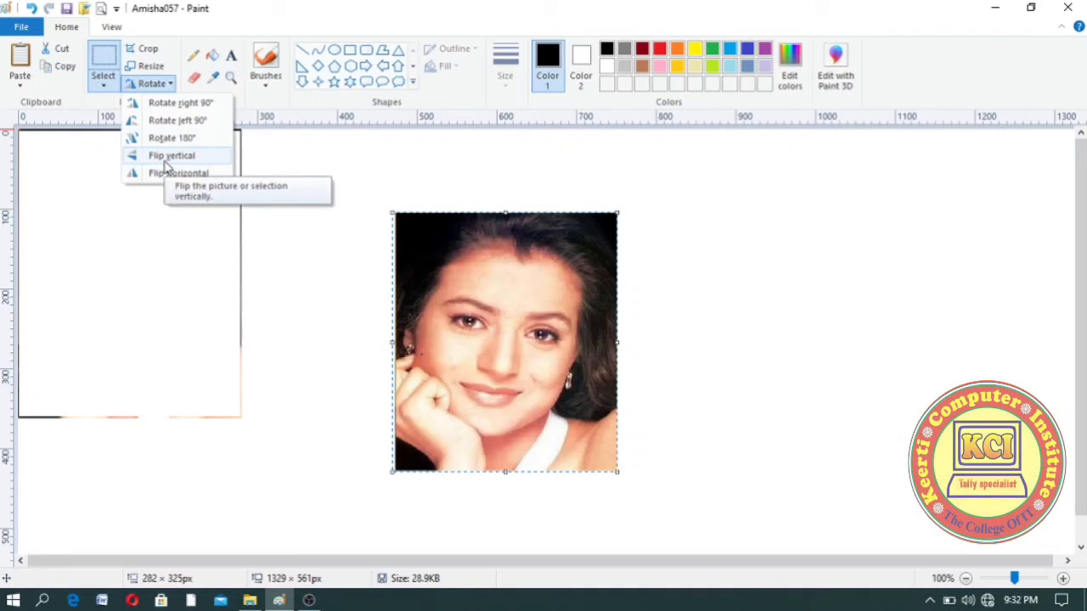
left_click(165, 157)
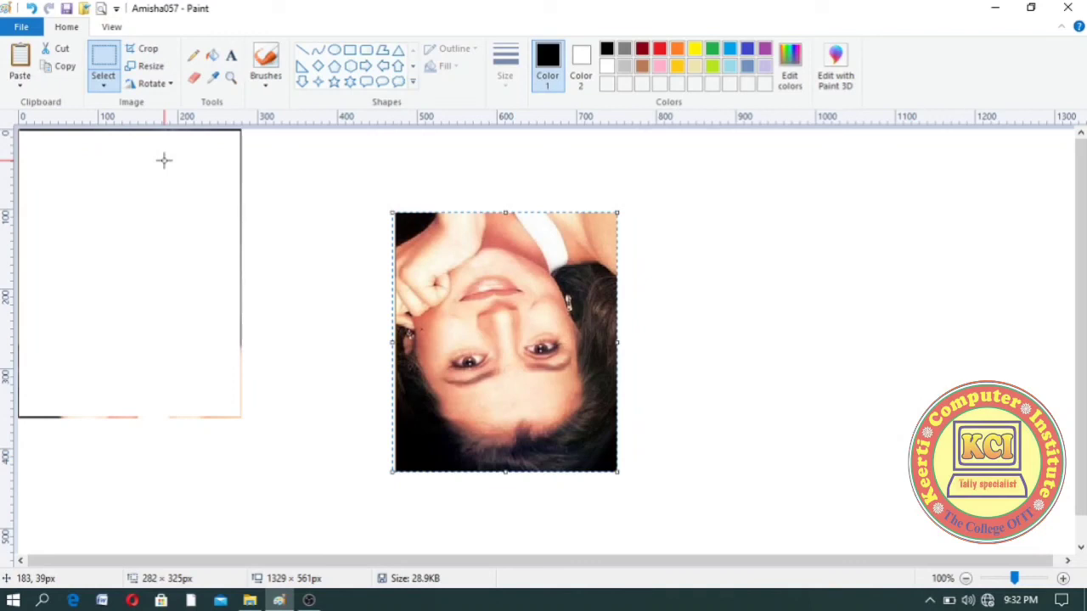
left_click(170, 88)
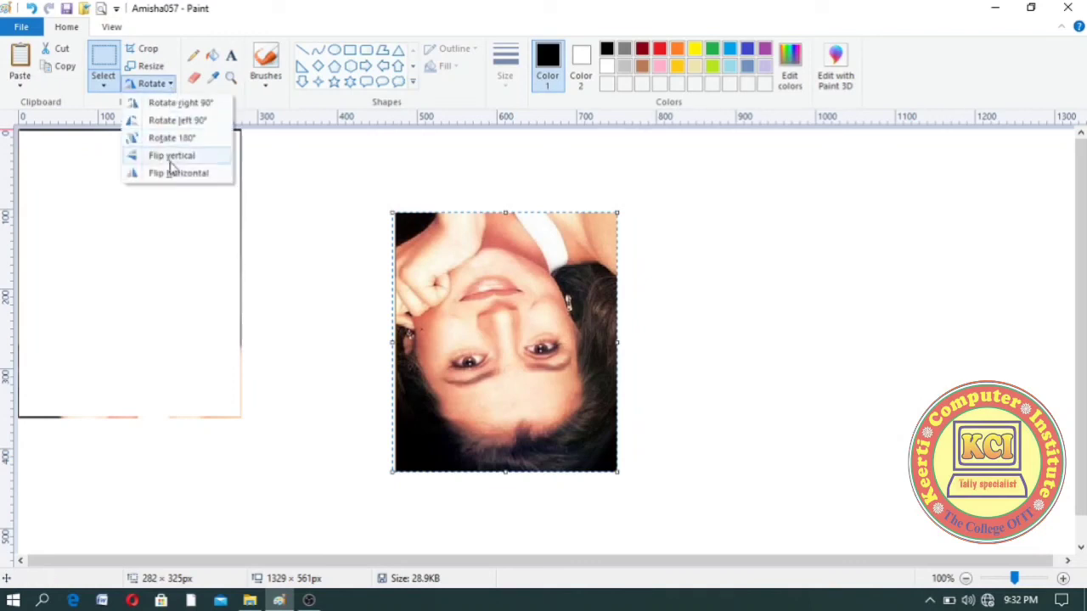
left_click(172, 156)
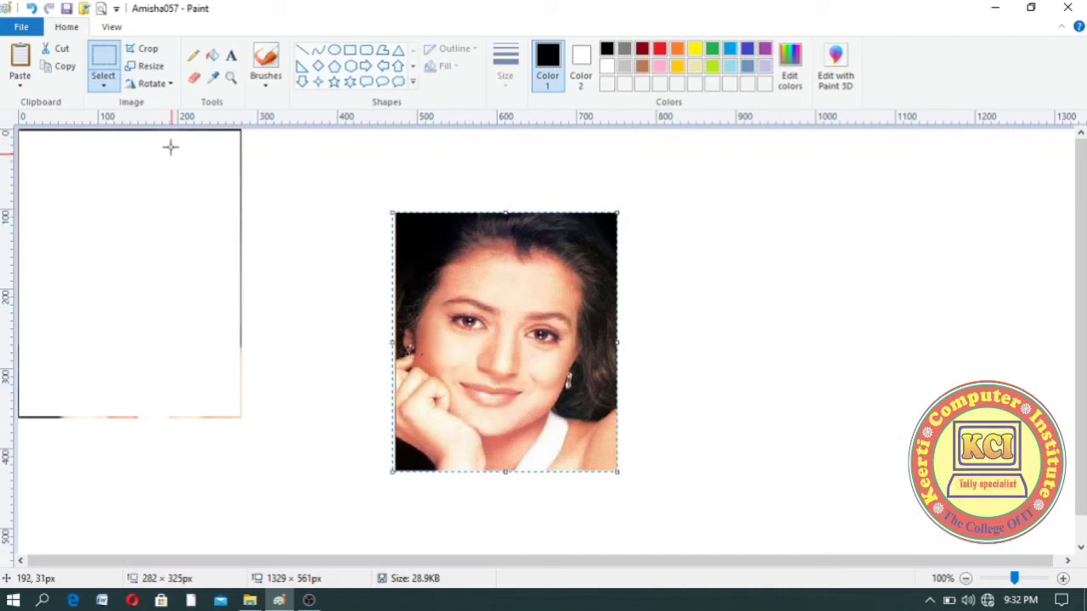
Flip the portrait horizontally and vertically, reverse both flips in turn, and deselect it.
left_click(170, 84)
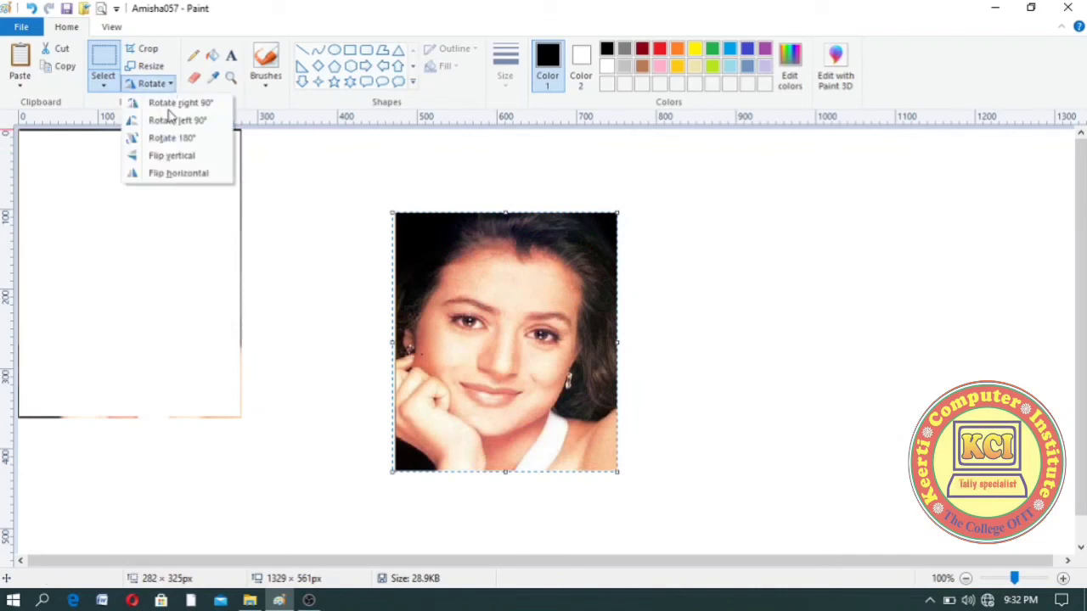
left_click(174, 173)
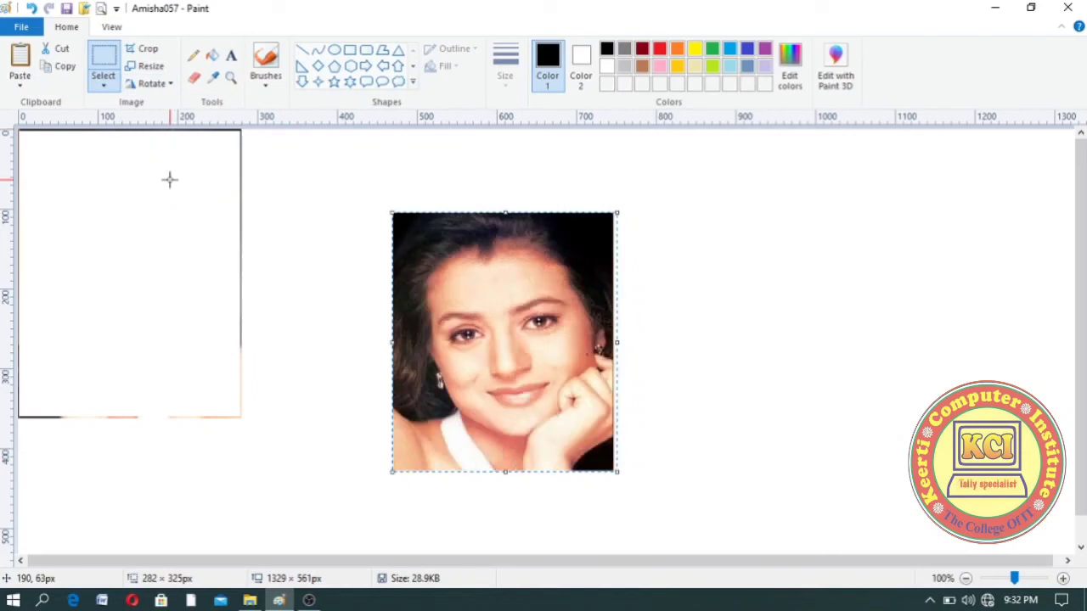
left_click(170, 85)
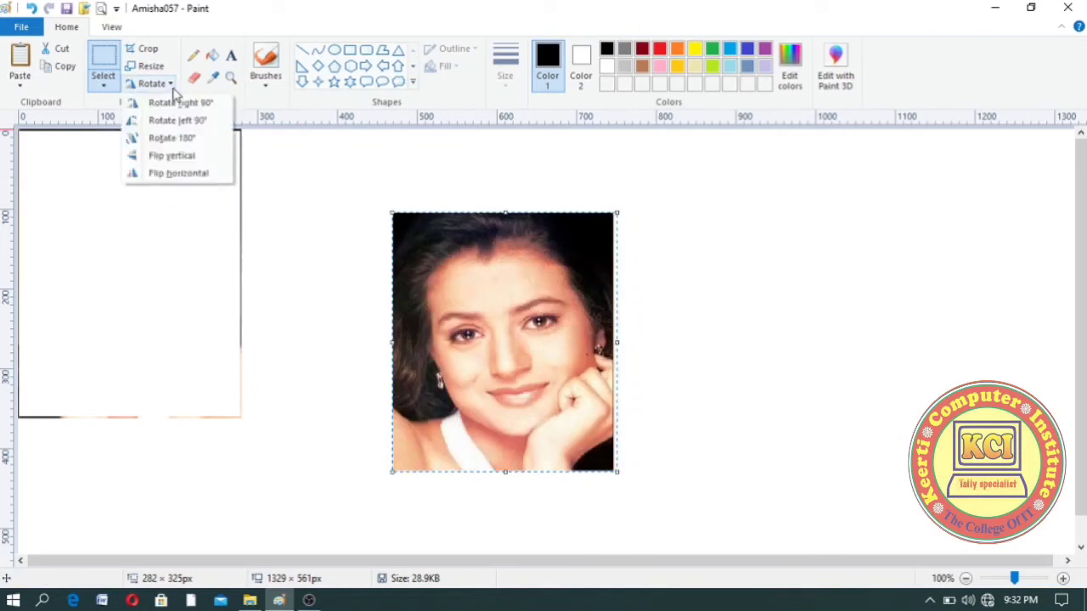
left_click(180, 157)
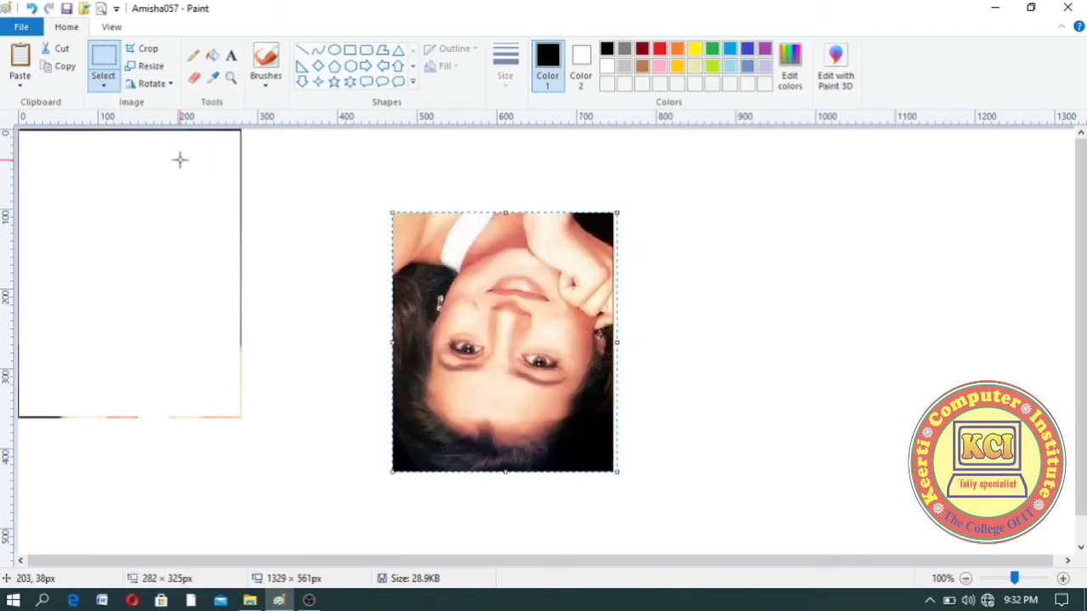
left_click(168, 84)
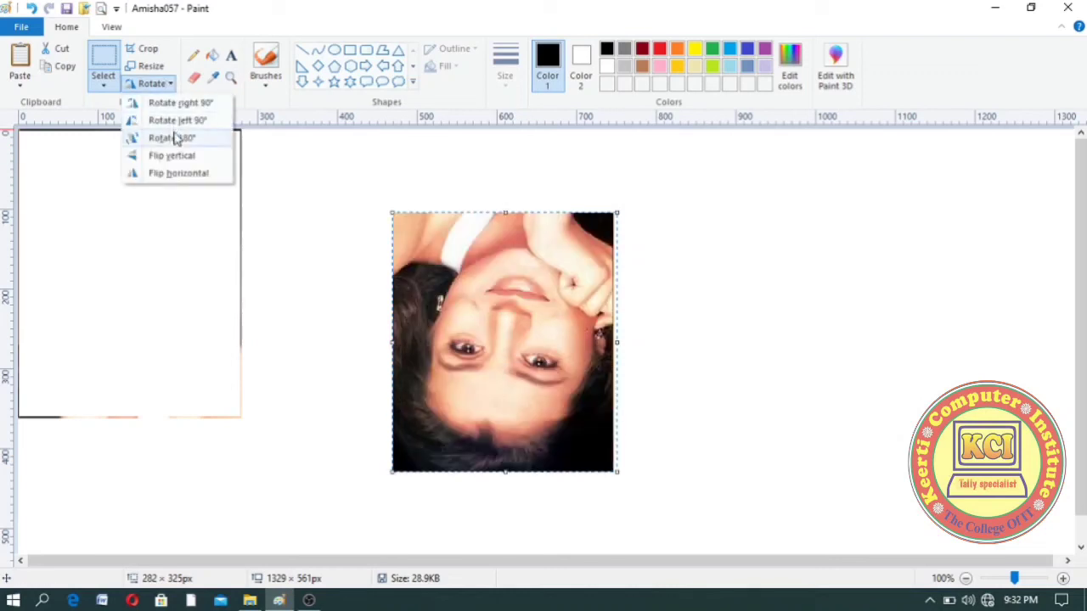
left_click(180, 158)
left_click(169, 84)
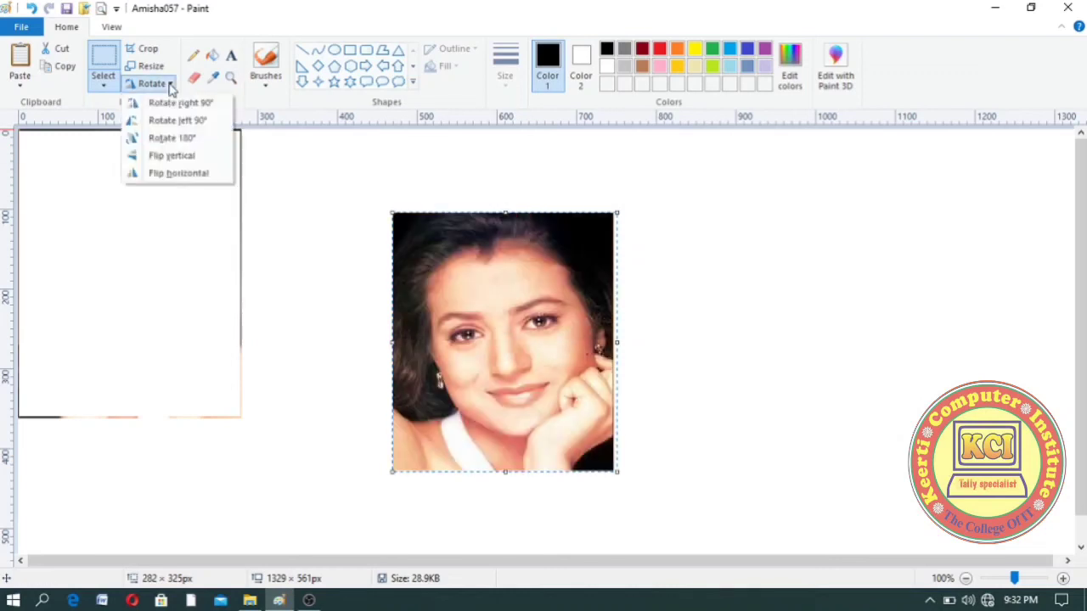
left_click(177, 172)
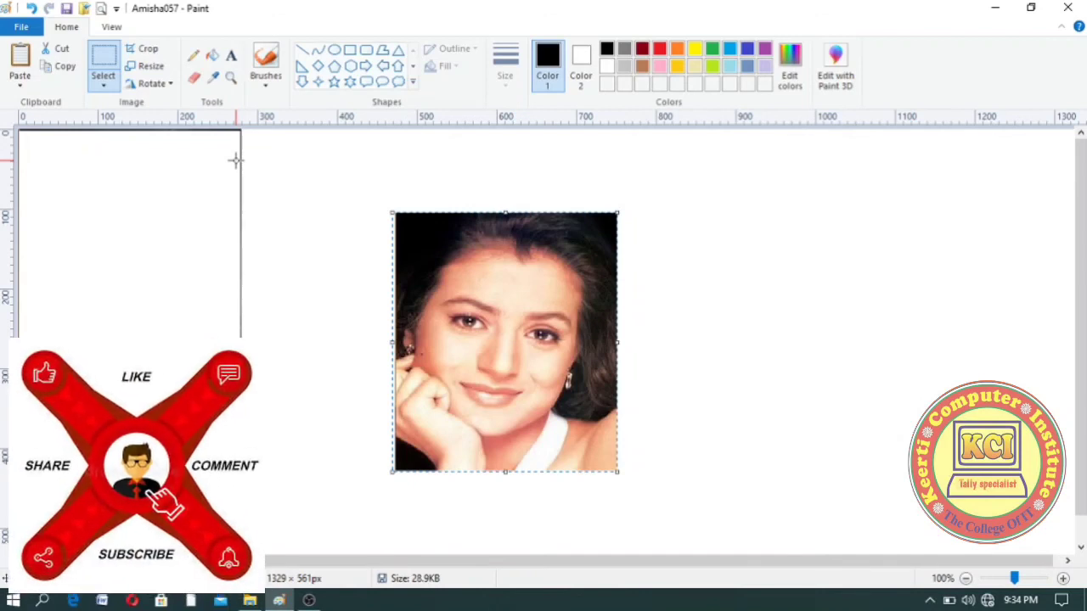
left_click(235, 159)
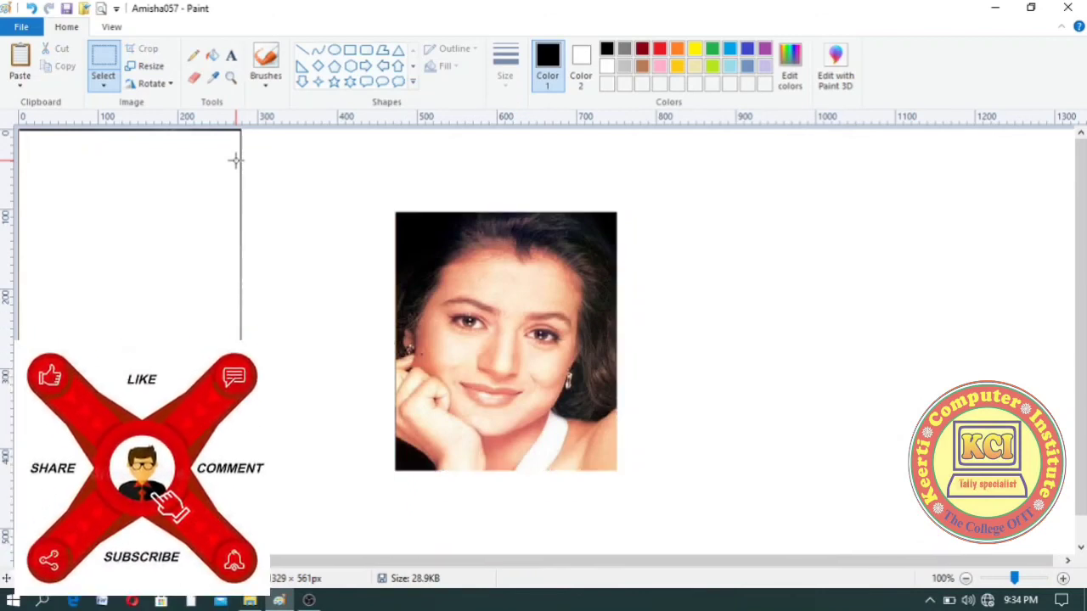